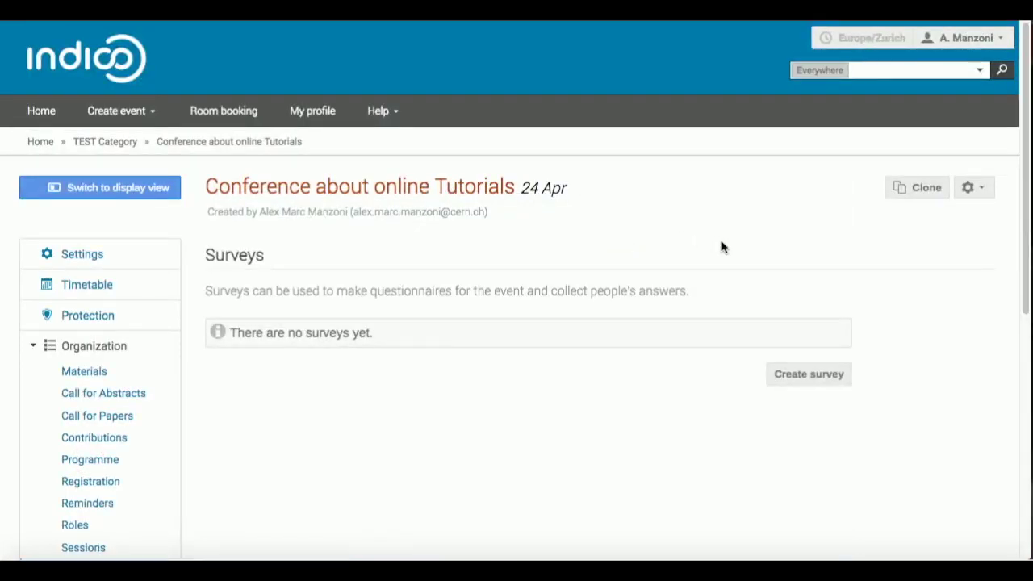
- Create a survey titled 'Online tutorial evaluation survey' with introduction 'Please answer some questions about this tutorial'
click(795, 379)
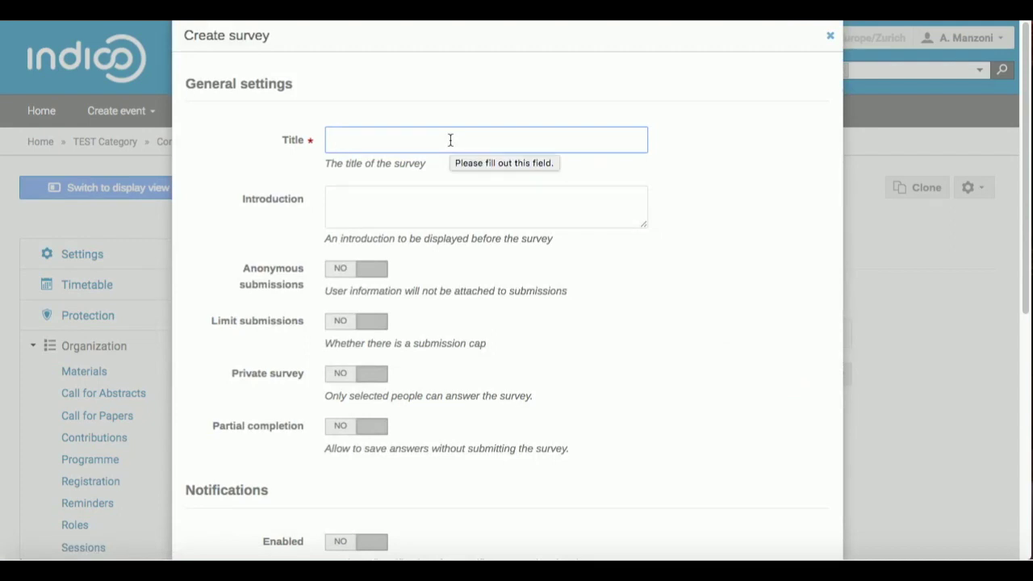
text(Online )
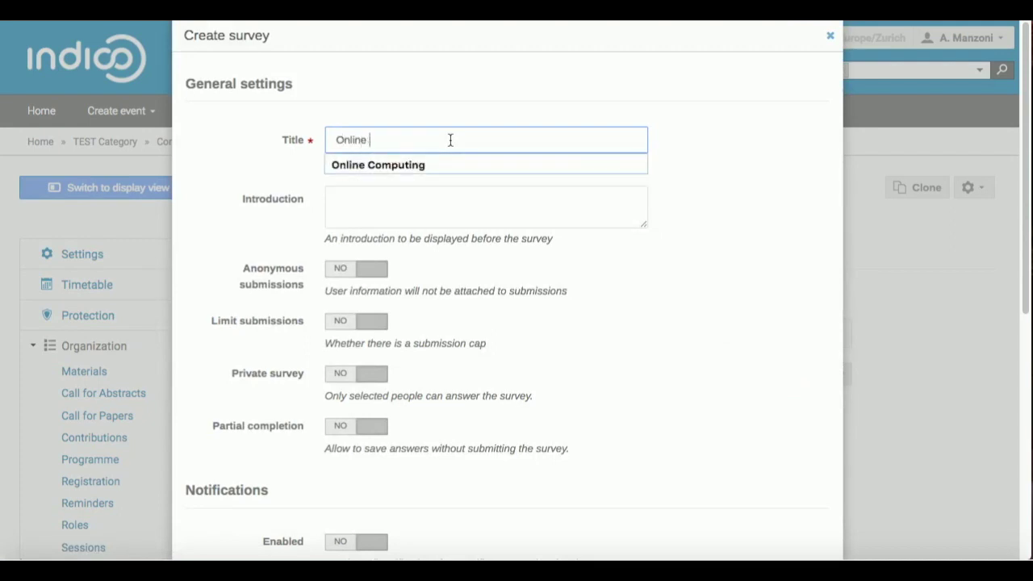
text(tutor)
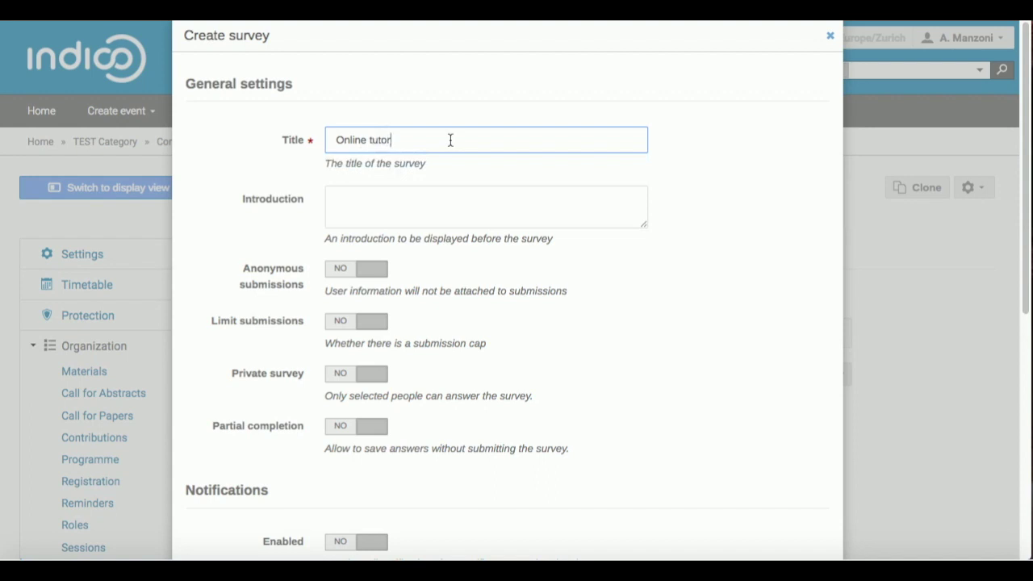
text(ial evaluation survey)
click(401, 201)
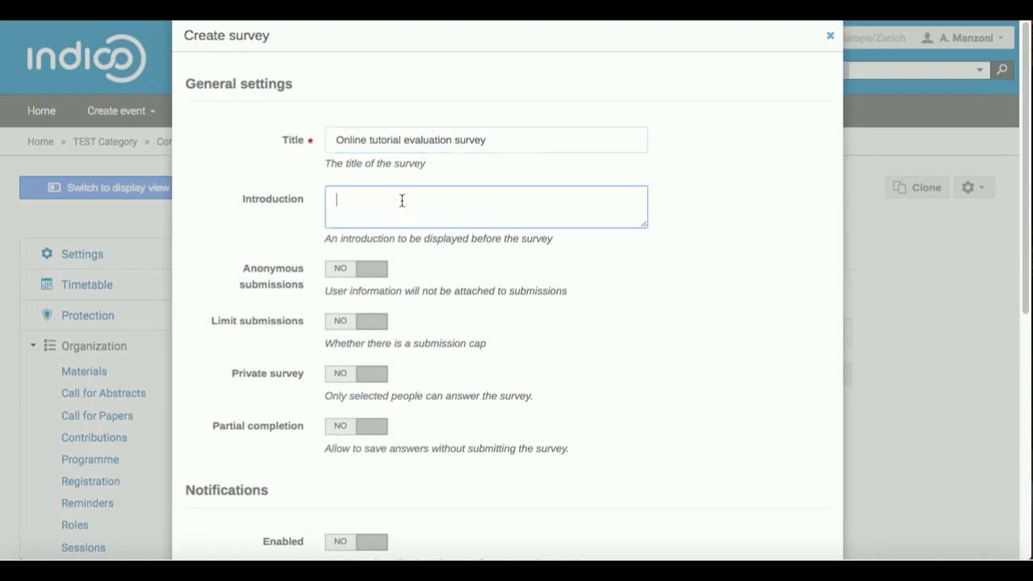
text(Please answer some questions about )
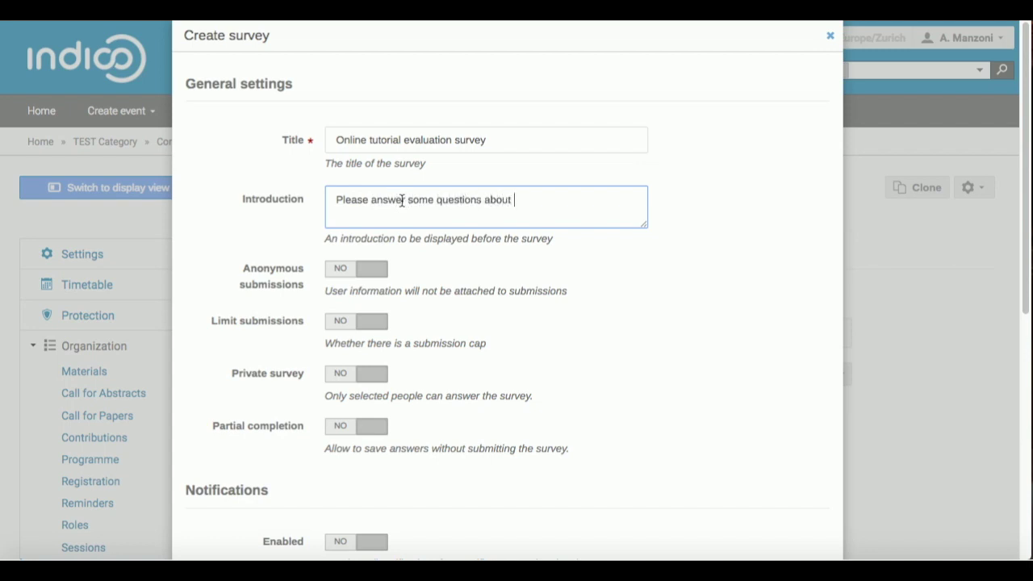
text(this tutorial)
- Try the anonymous, capacity 10, private and partial-completion options, leaving all set to NO
click(355, 277)
click(358, 278)
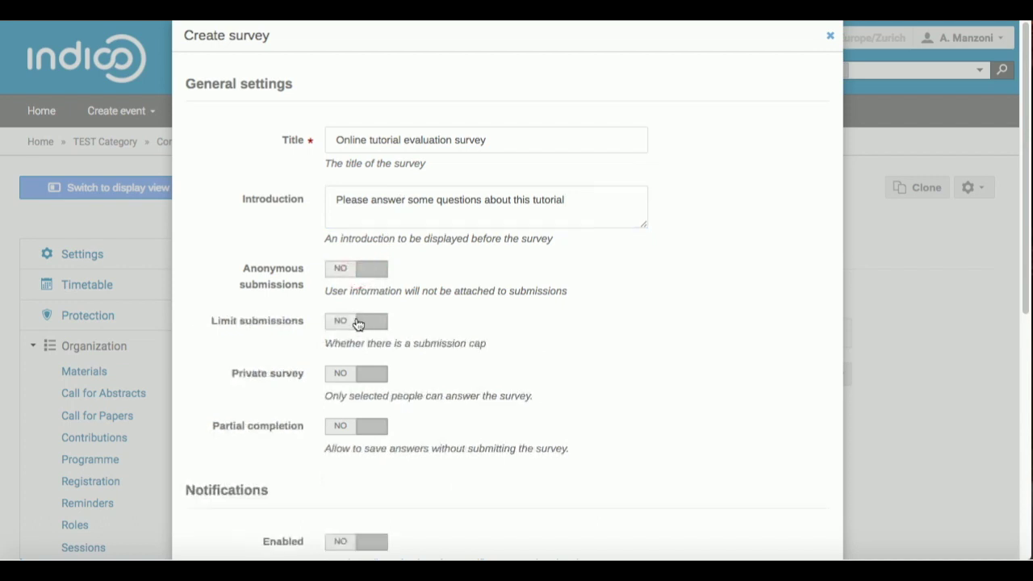
click(358, 328)
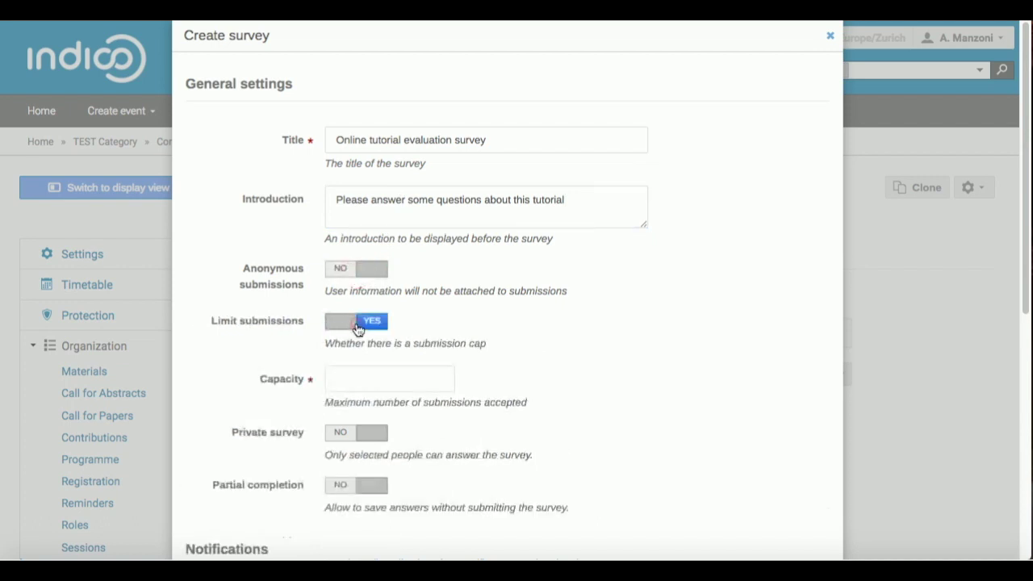
click(350, 376)
text(10)
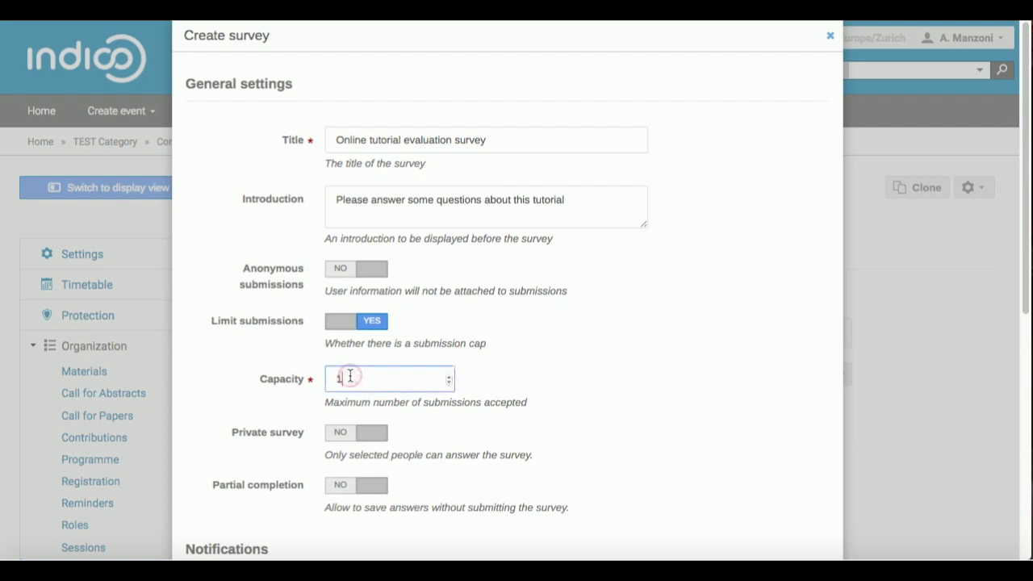
click(360, 329)
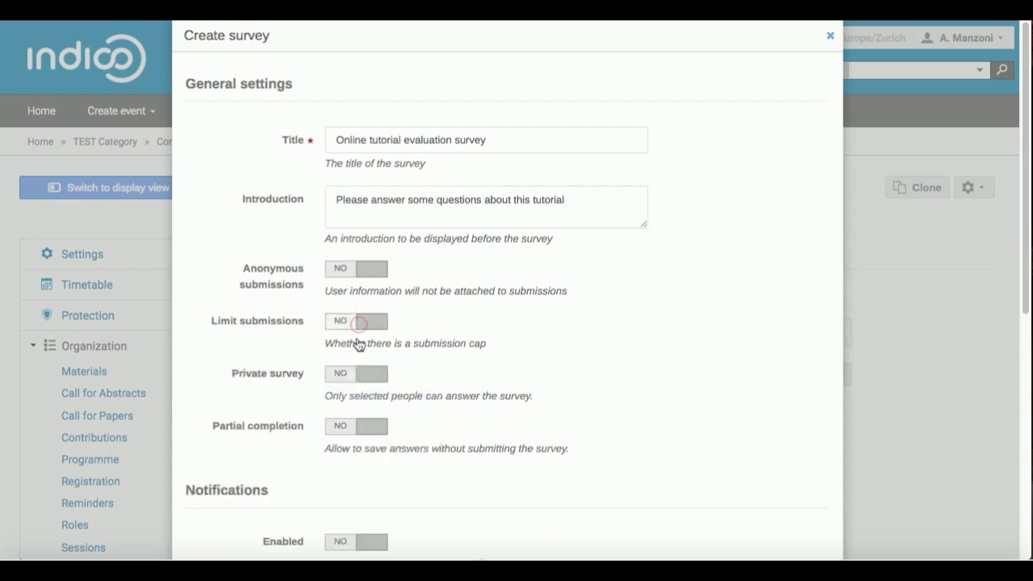
click(353, 379)
click(353, 381)
click(353, 433)
click(353, 432)
- Enable e-mail notifications and add one survey-start notification recipient address
scroll(354, 434, down, 3)
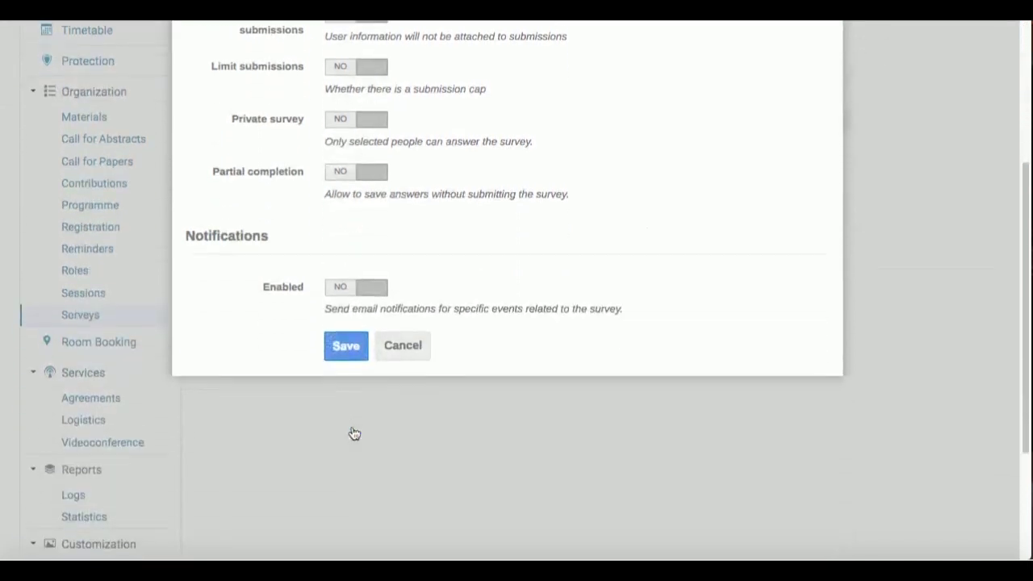
click(368, 292)
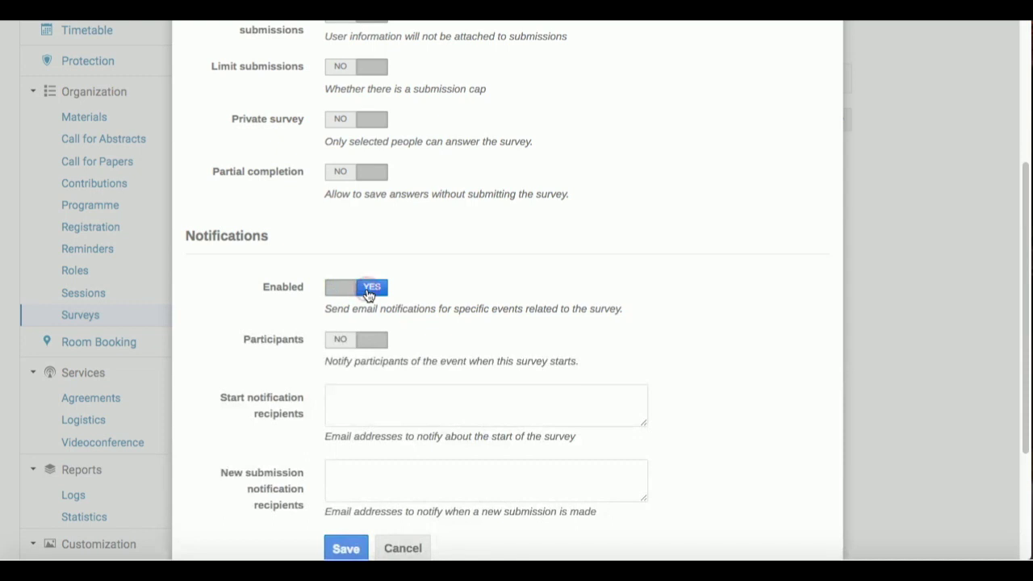
scroll(367, 294, down, 2)
scroll(366, 295, down, 1)
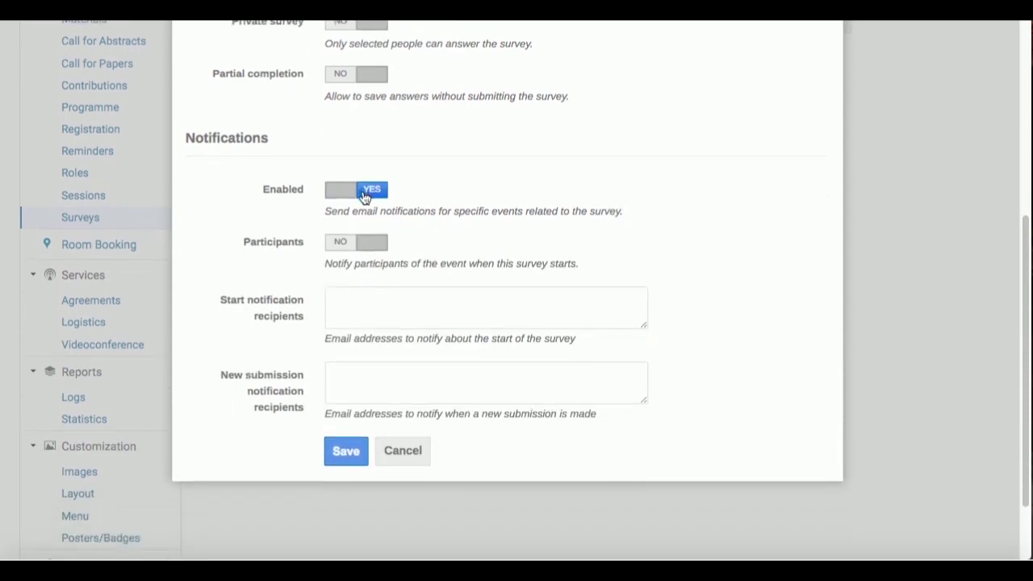
click(353, 300)
- Add two new-submission recipient addresses, fixing a typo, and save to create the survey
click(351, 384)
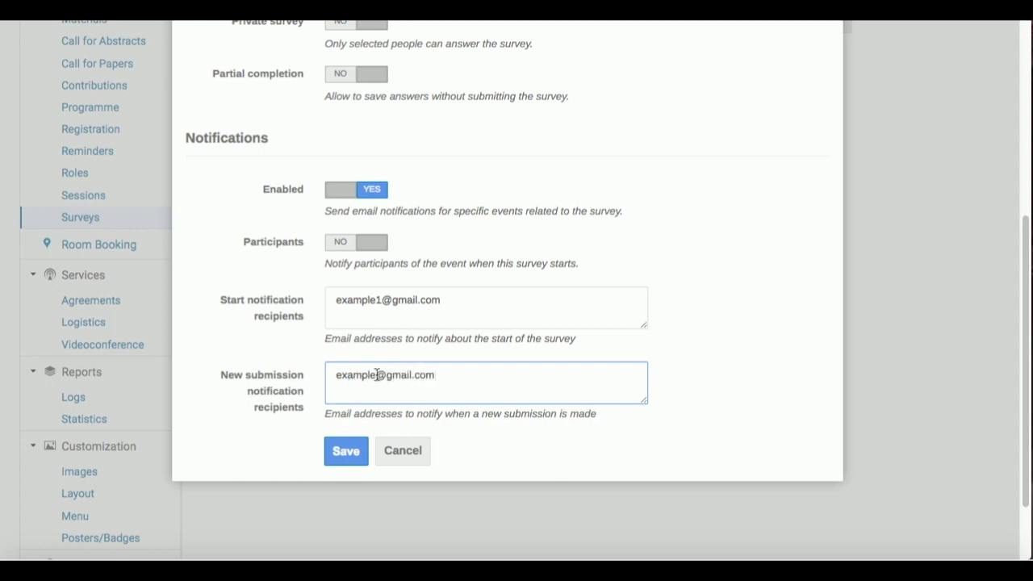
click(376, 374)
text(2)
click(471, 374)
key(Return)
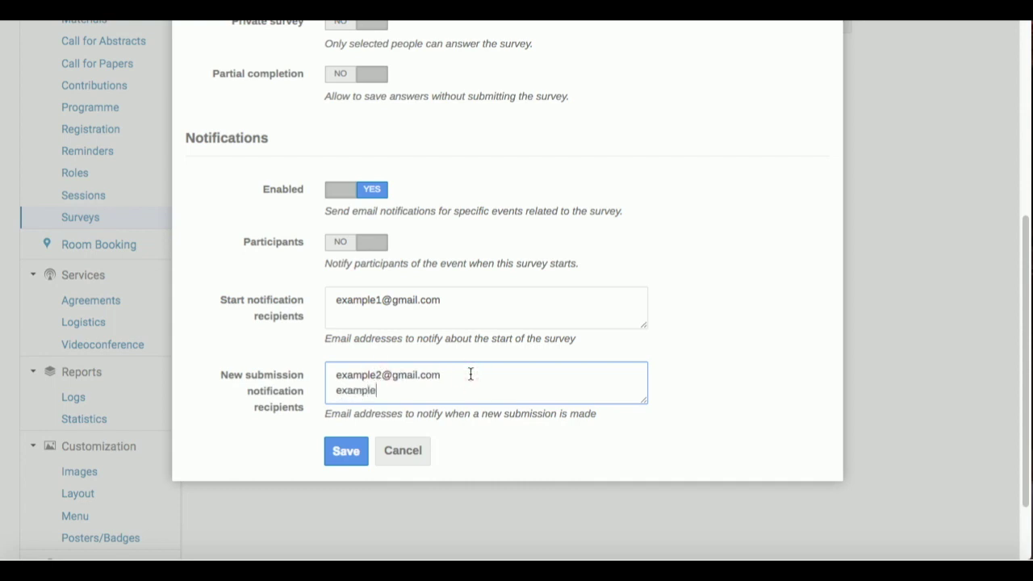
key(Down)
click(359, 451)
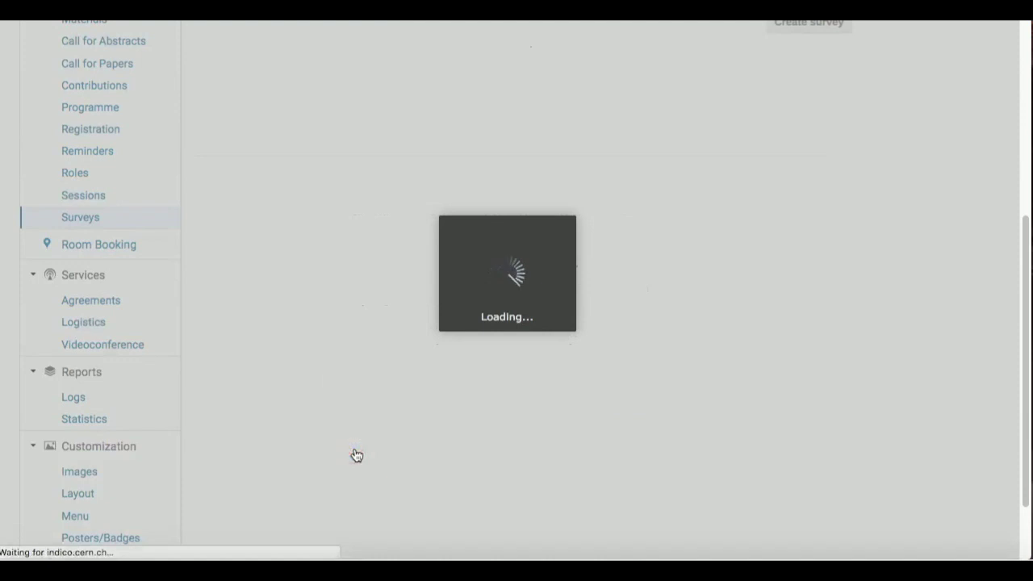
- Open the Online tutorial evaluation survey's management page and its questionnaire editor
scroll(434, 284, up, 3)
scroll(433, 283, up, 2)
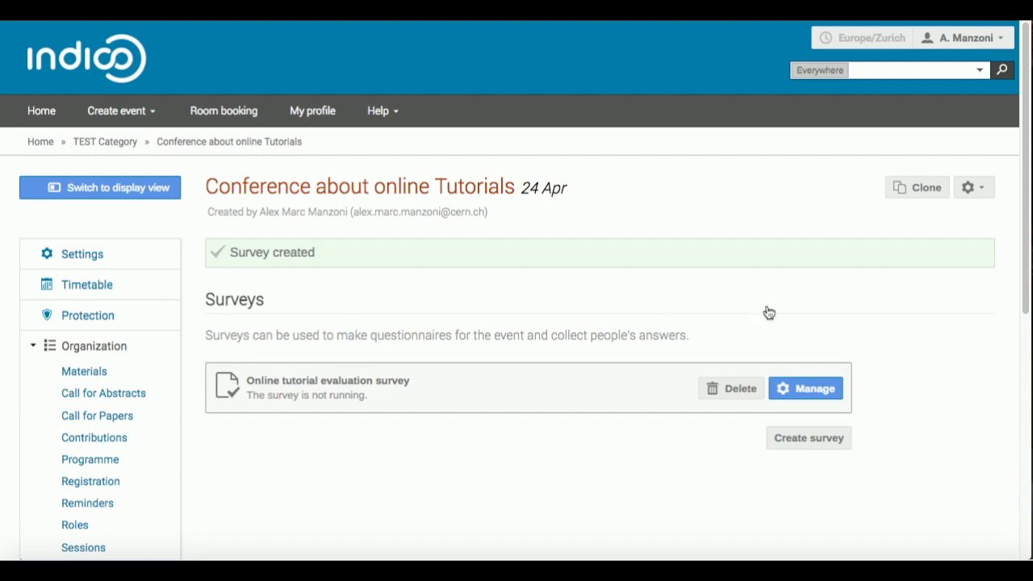
click(810, 391)
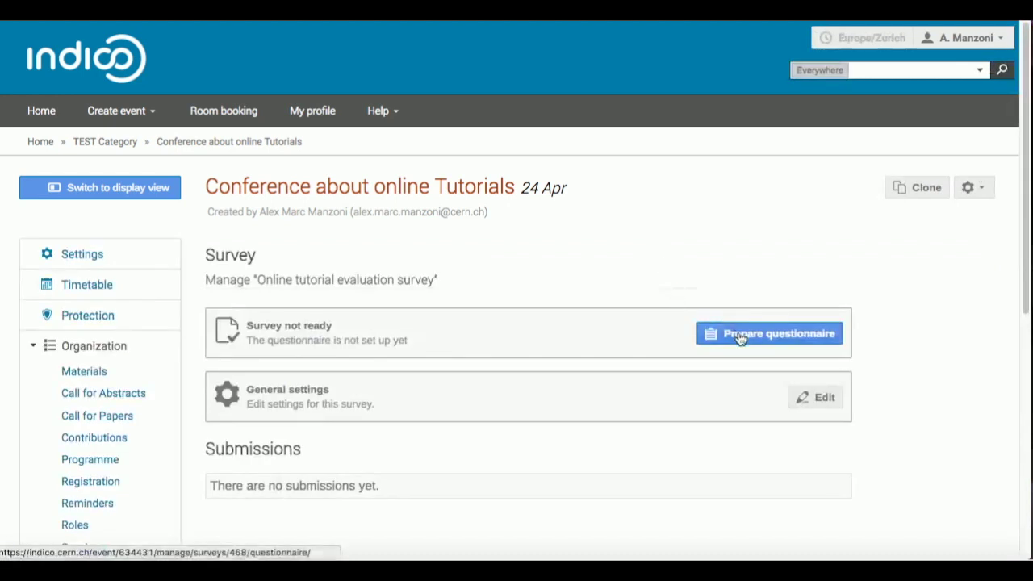
click(739, 337)
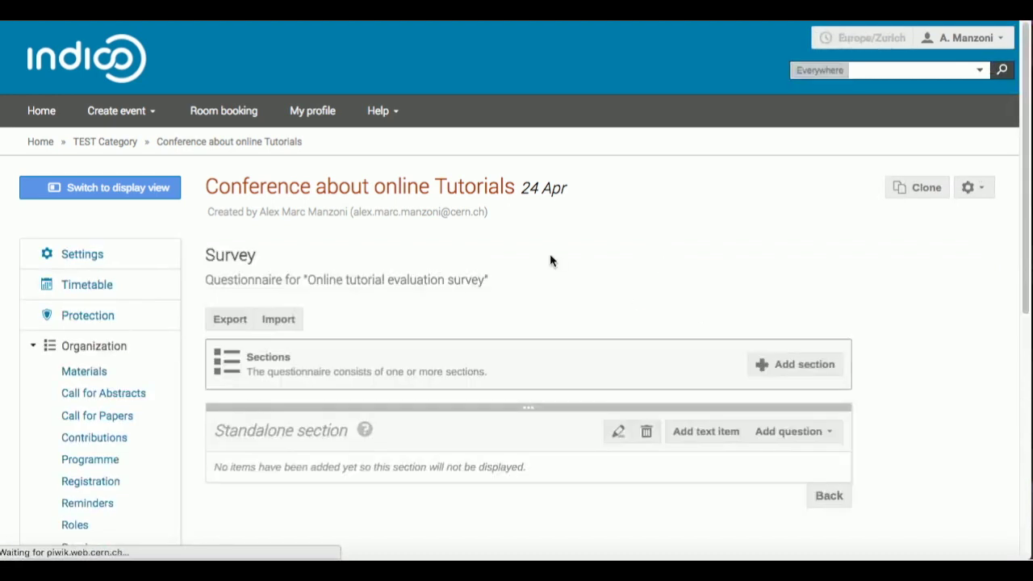
scroll(550, 256, down, 1)
scroll(549, 255, down, 1)
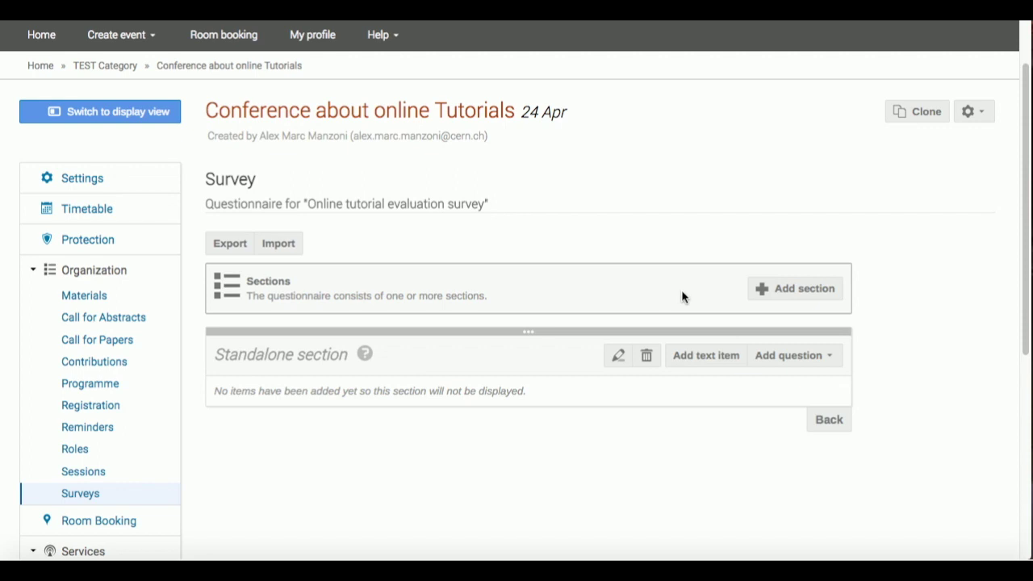
click(826, 359)
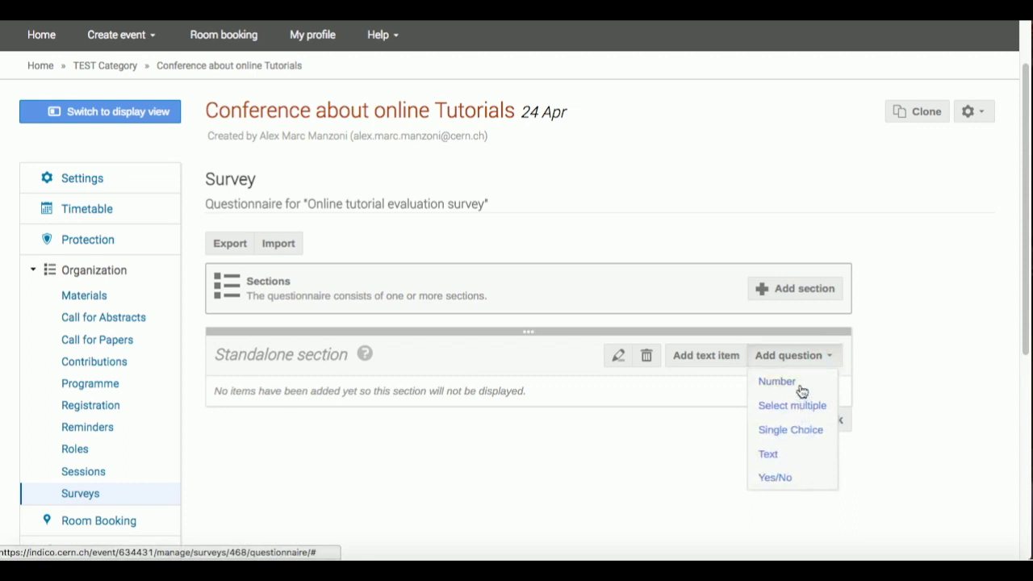
click(696, 247)
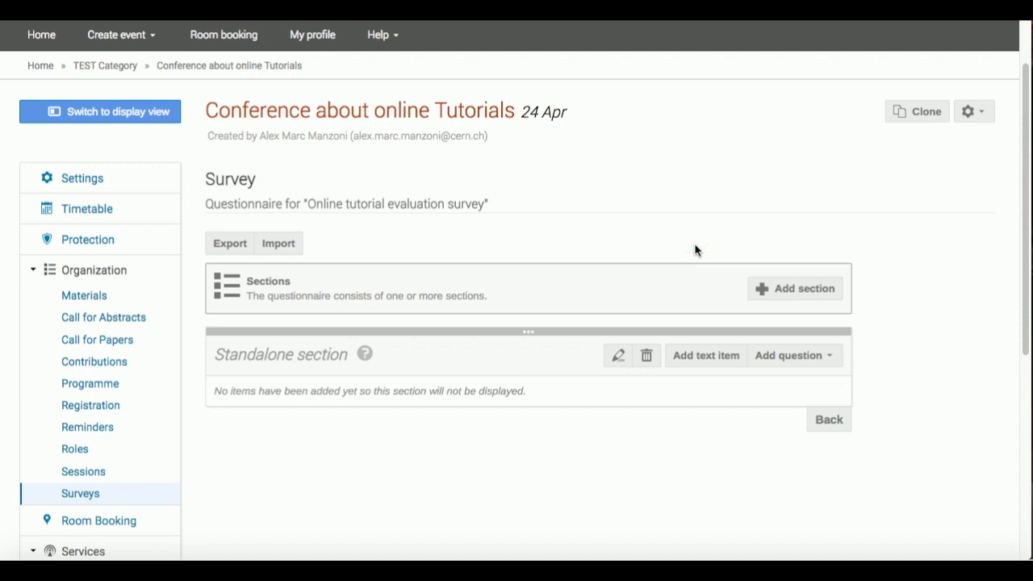
- Add a titled section 'Usefulness' with description 'How useful is this tutorial?'
click(808, 295)
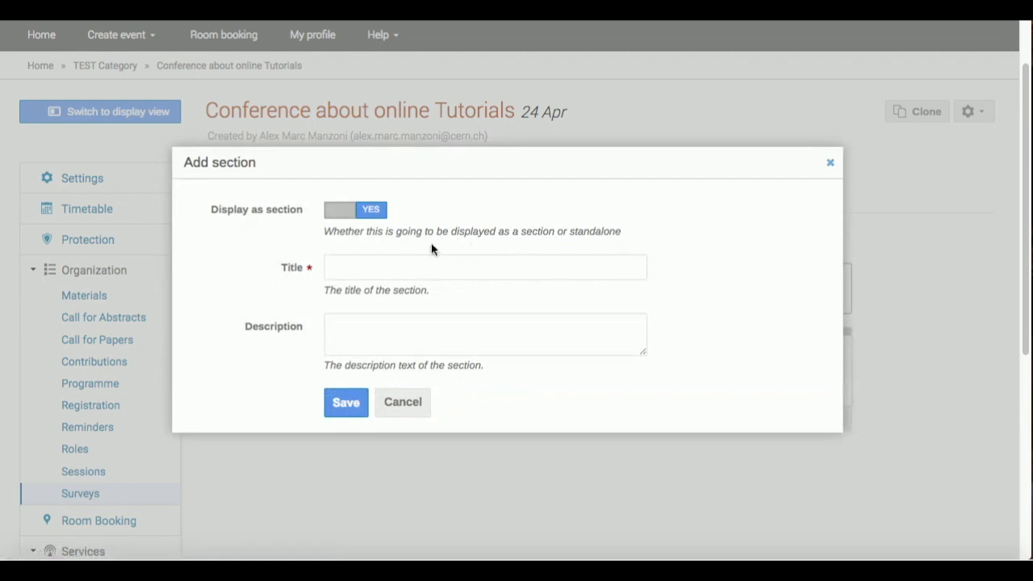
click(352, 212)
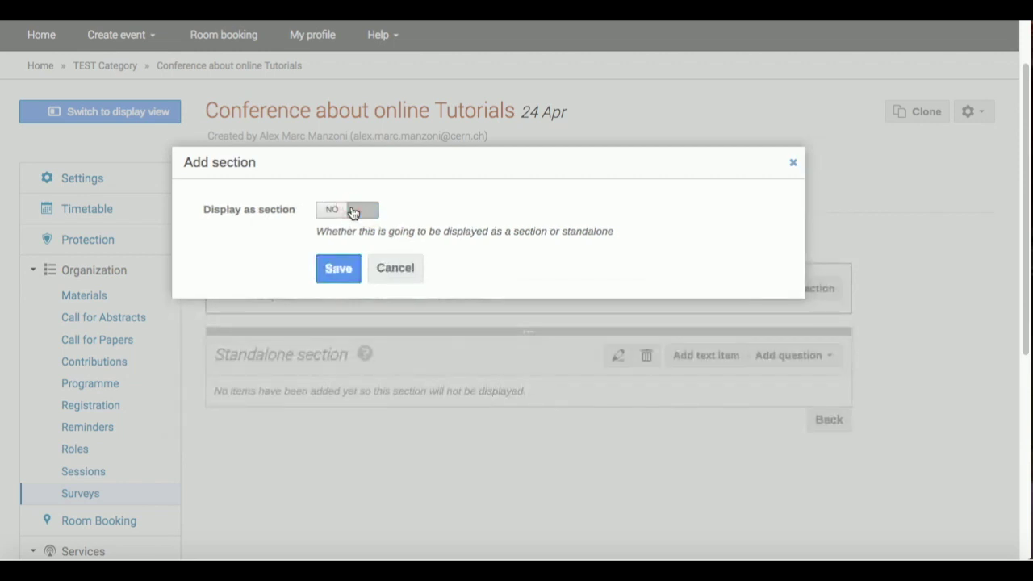
click(352, 211)
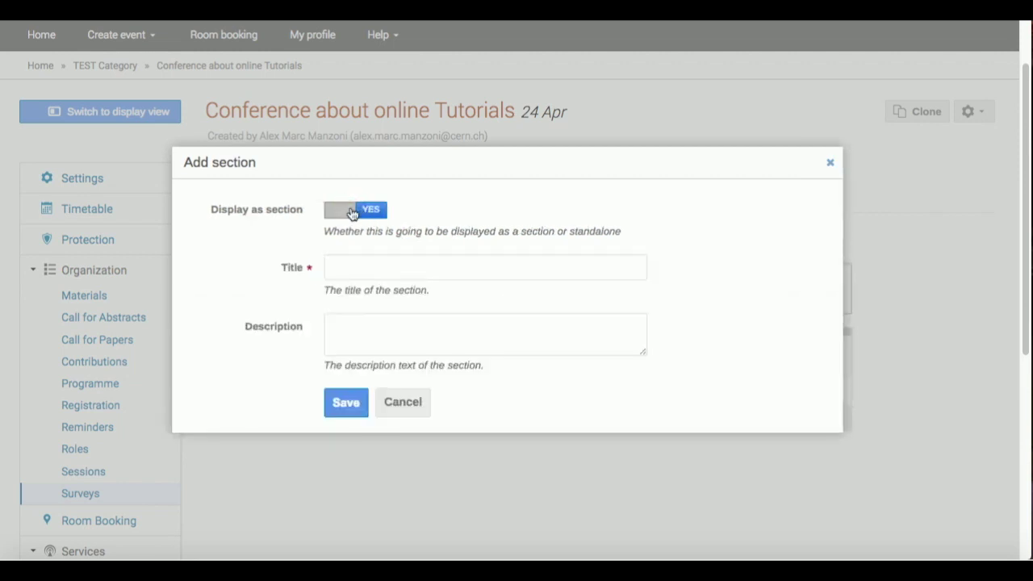
click(349, 265)
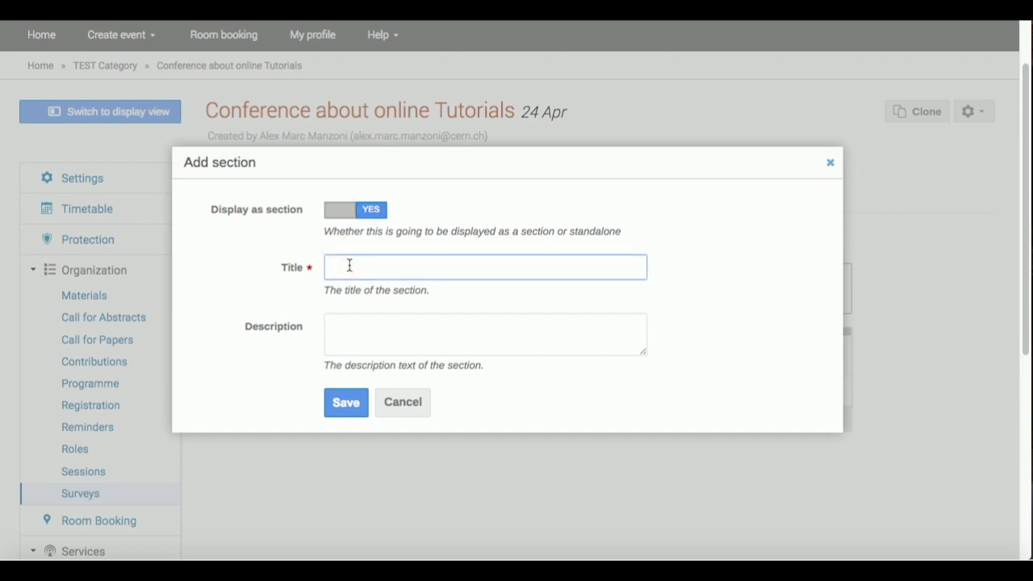
text(Usefulness)
click(349, 332)
text(How useful is this tutorial?)
click(339, 404)
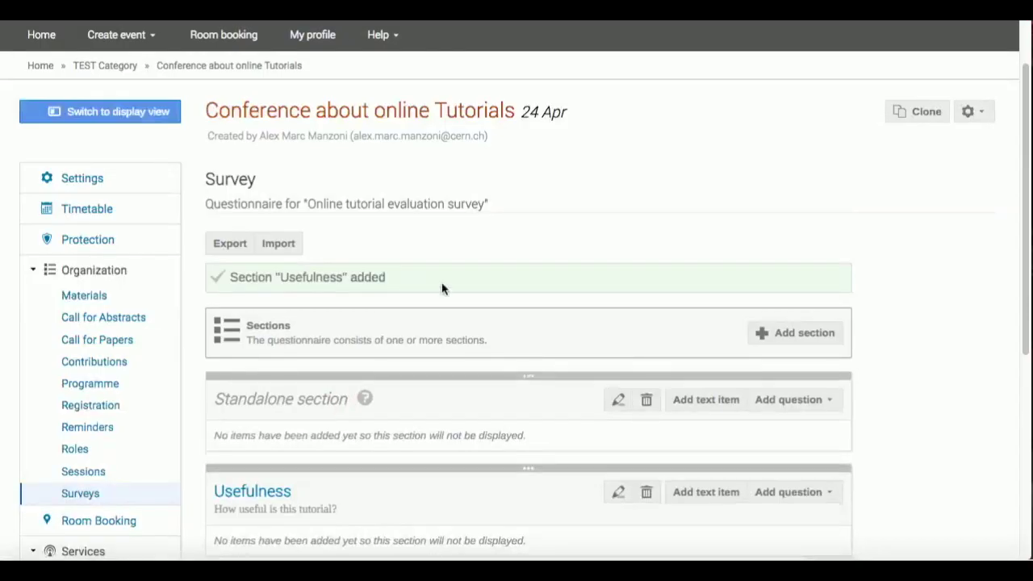
scroll(440, 290, down, 2)
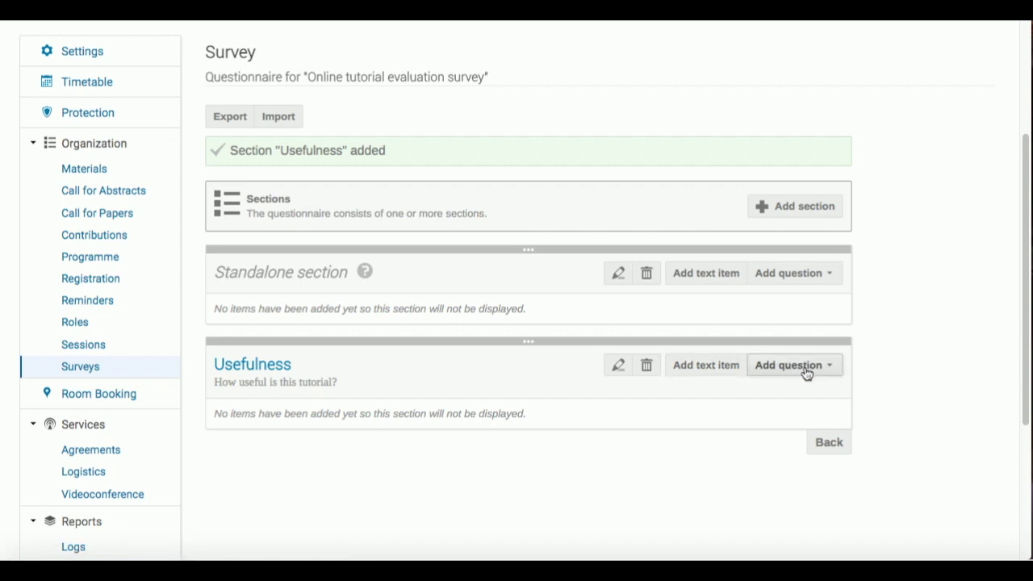
- Add the text item 'Welcome, please answer this question.' to the Usefulness section
click(707, 367)
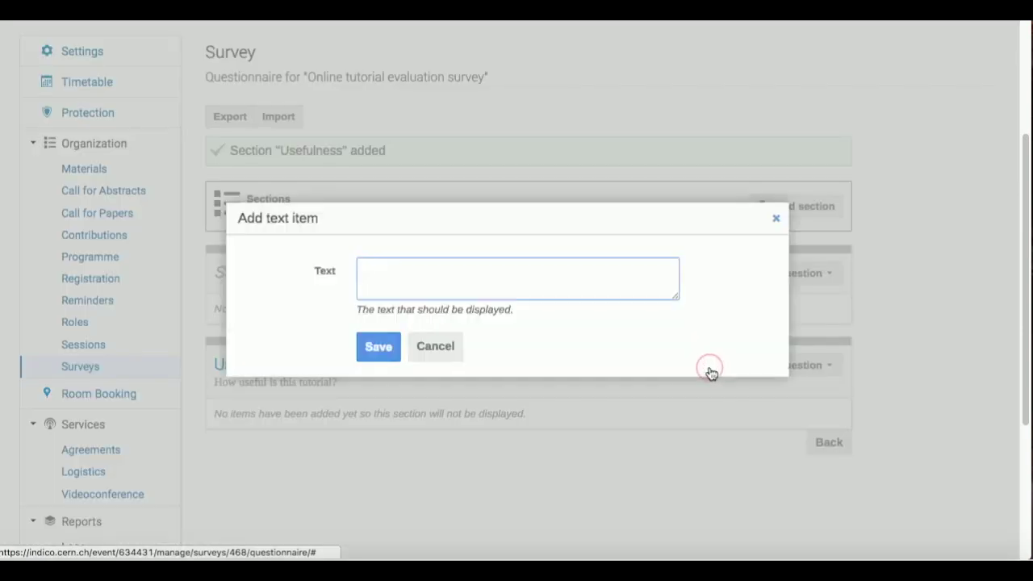
text(Welcome, p)
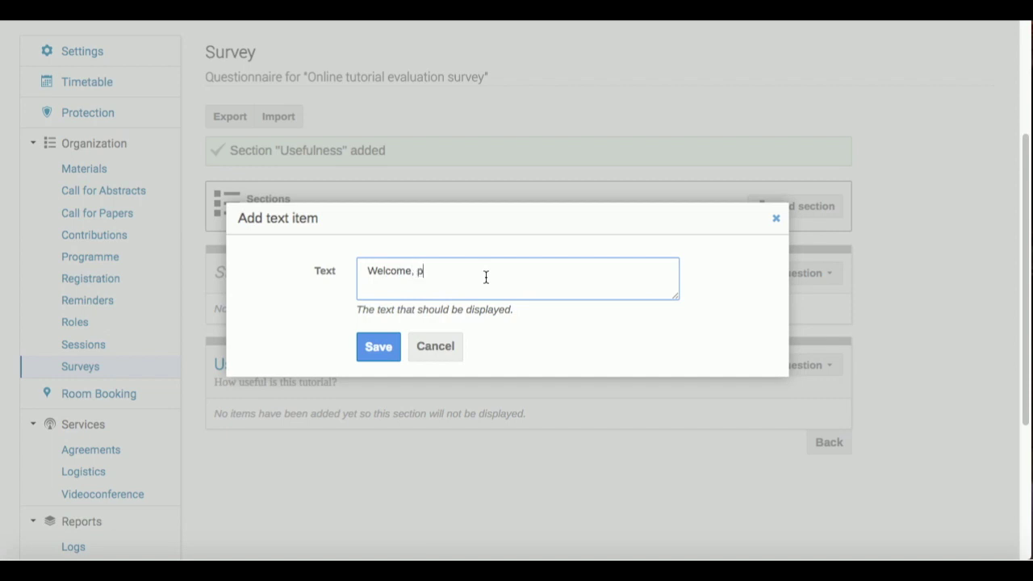
text(lease answer this question.)
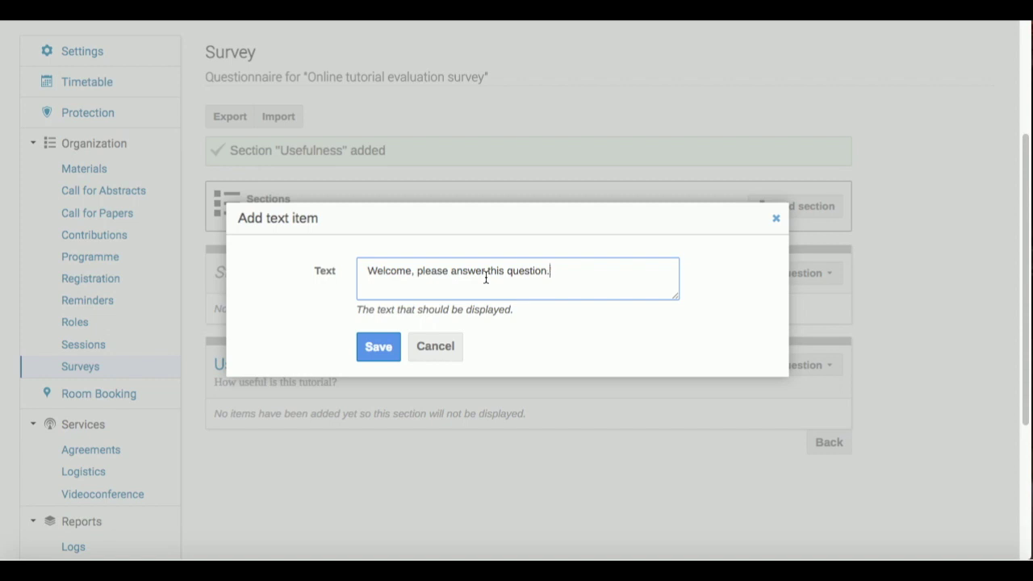
click(380, 350)
click(379, 350)
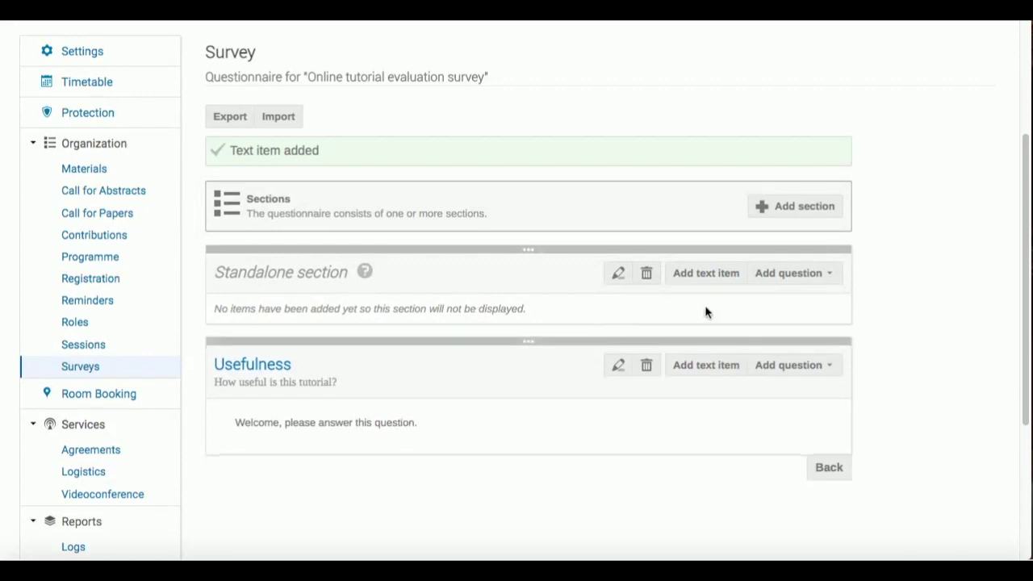
click(795, 369)
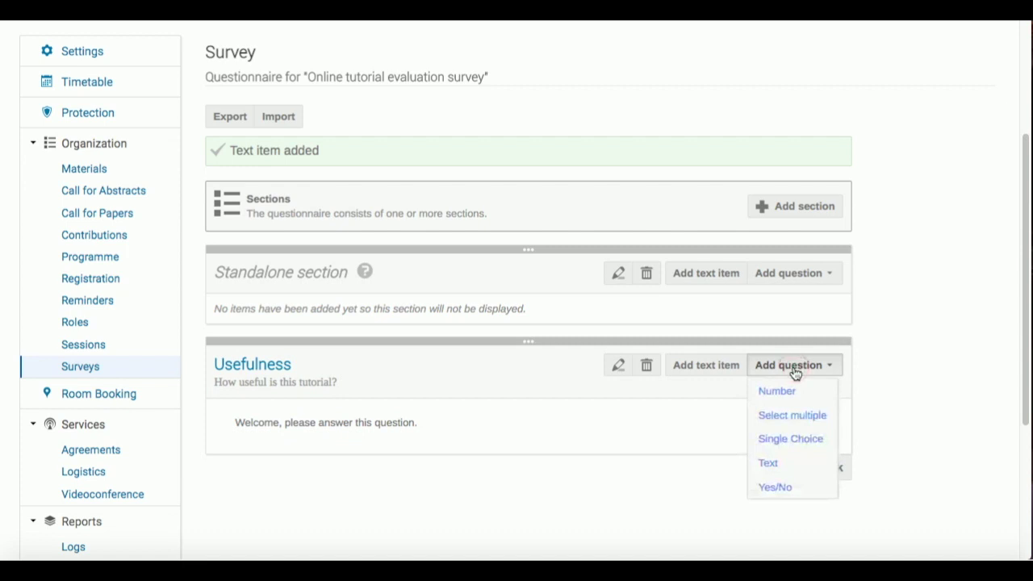
- Add a single-choice question 'Will you use Indico to make your own survey?' with description 'Select one of the candidate answers below'
click(796, 442)
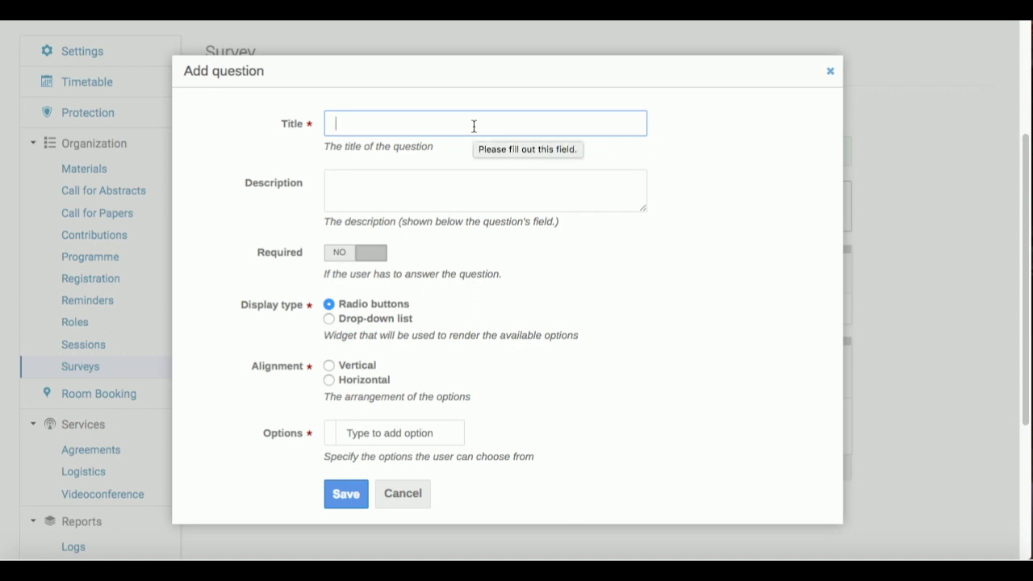
text(W)
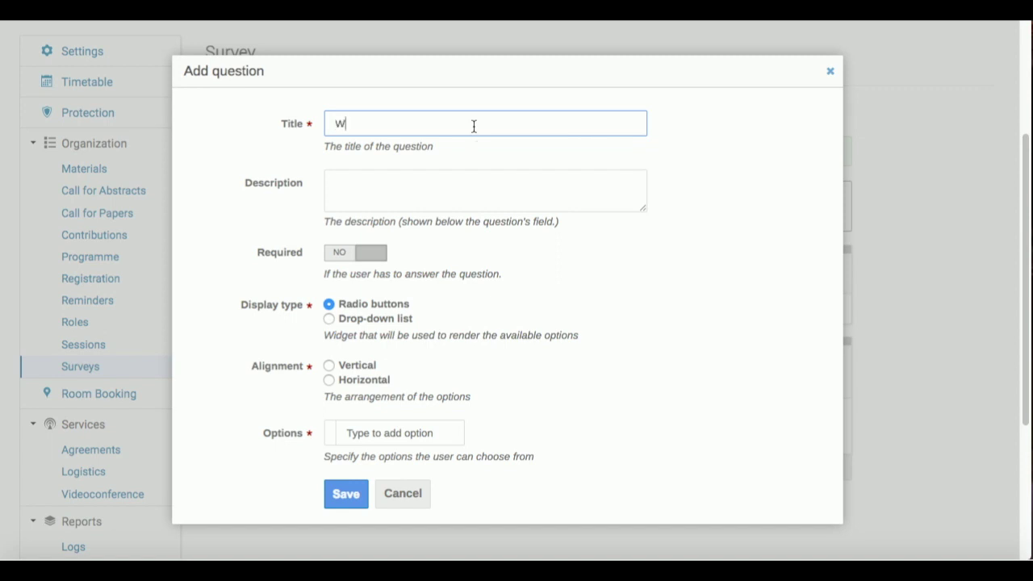
text(ill you use Indico to mak)
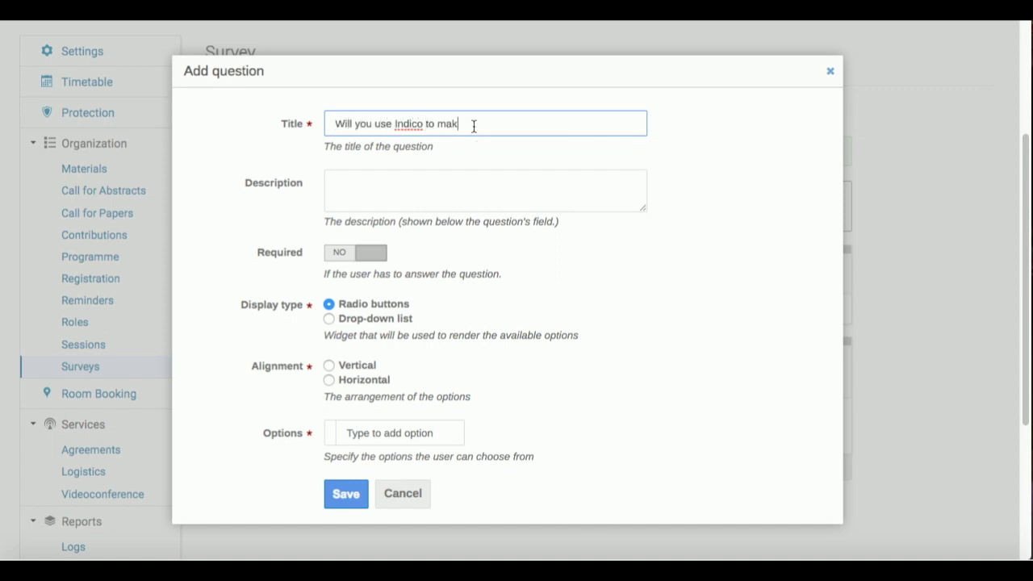
text(e your own su)
click(395, 183)
text(Select one o)
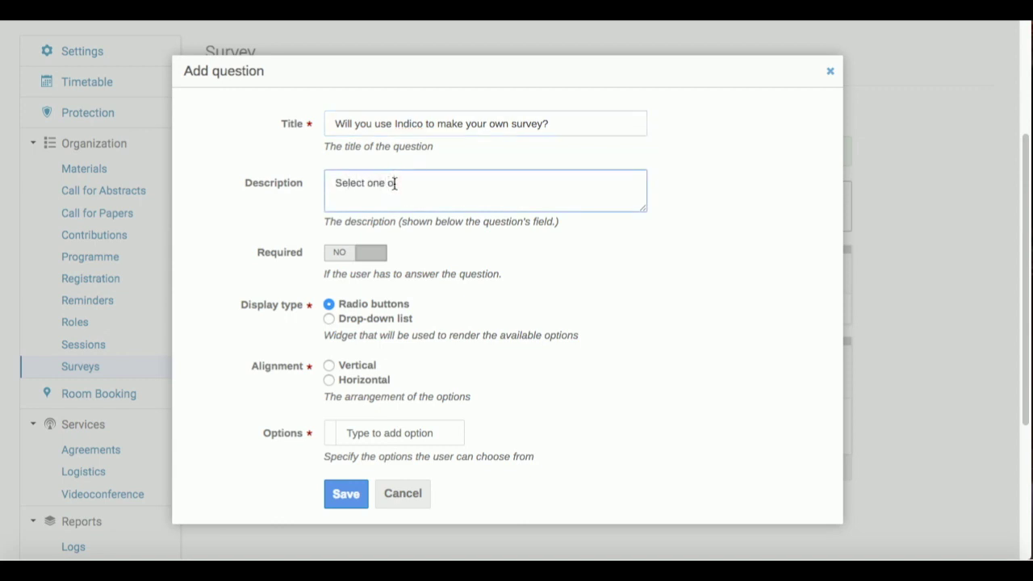
text(f the candidate answers below)
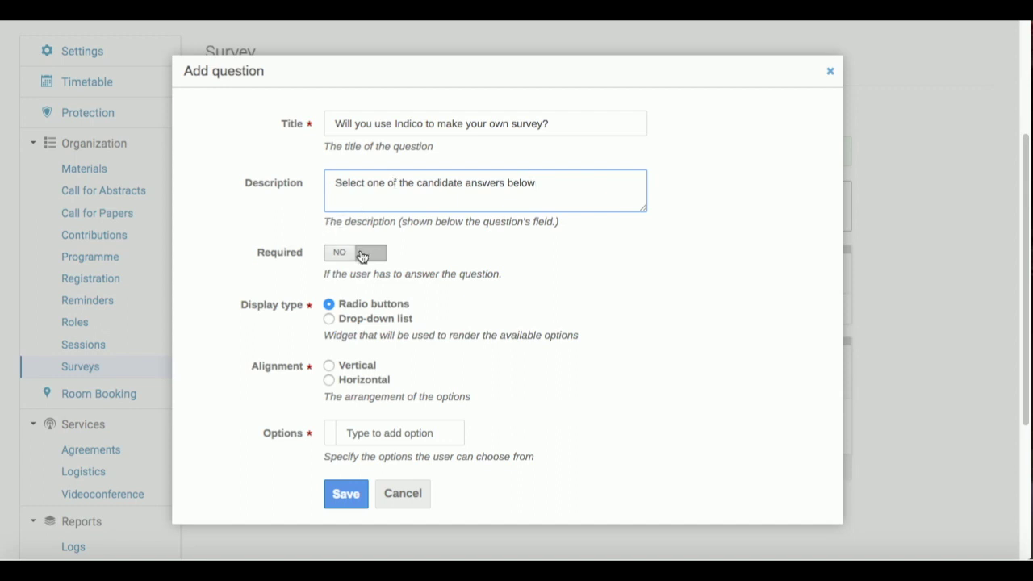
- Keep the question optional and arrange its answers vertically
click(361, 257)
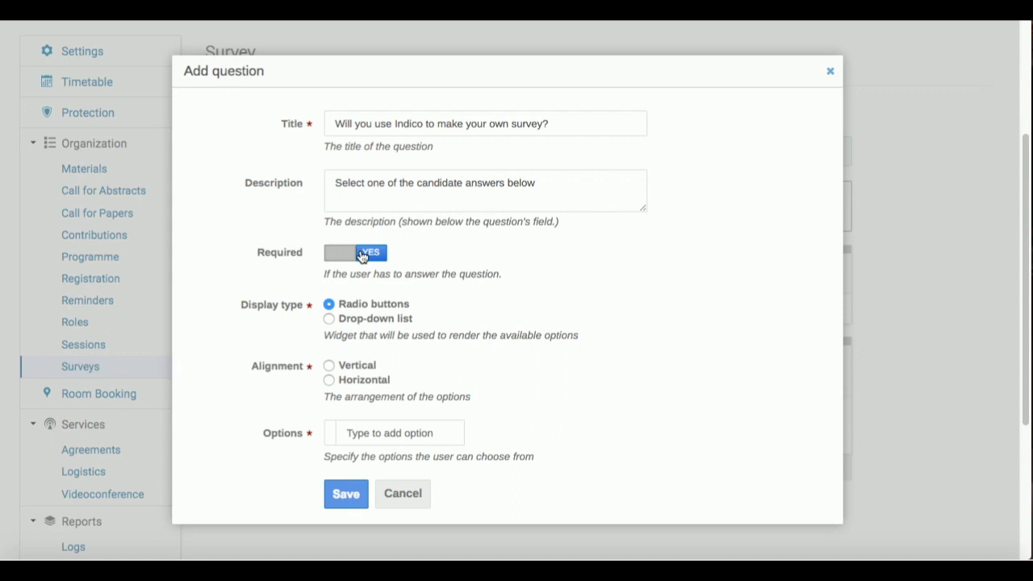
click(361, 257)
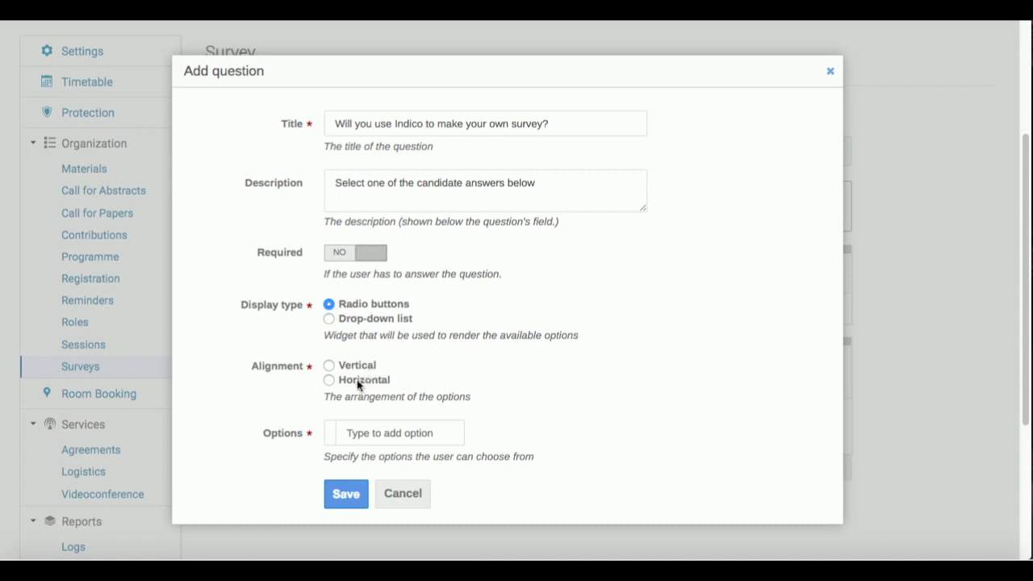
click(331, 367)
- Add answer options Yes, No and Maybe and save the question
click(364, 432)
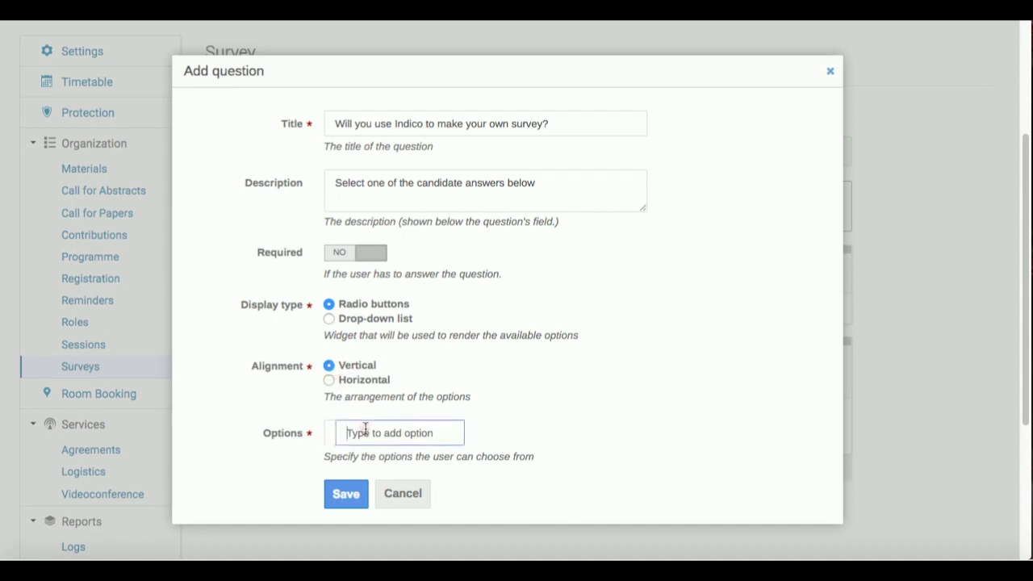
text(Yes)
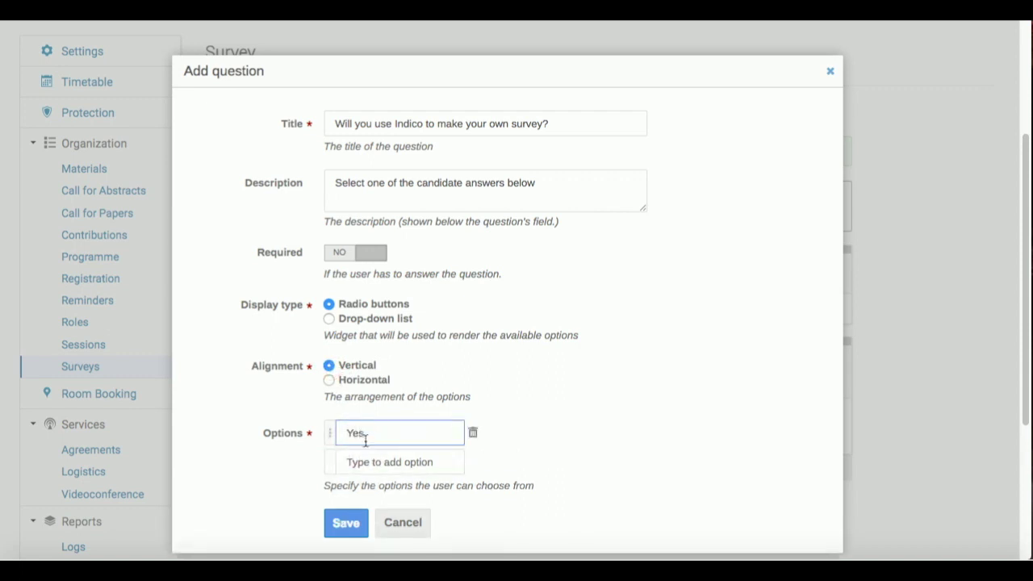
click(363, 461)
text(No)
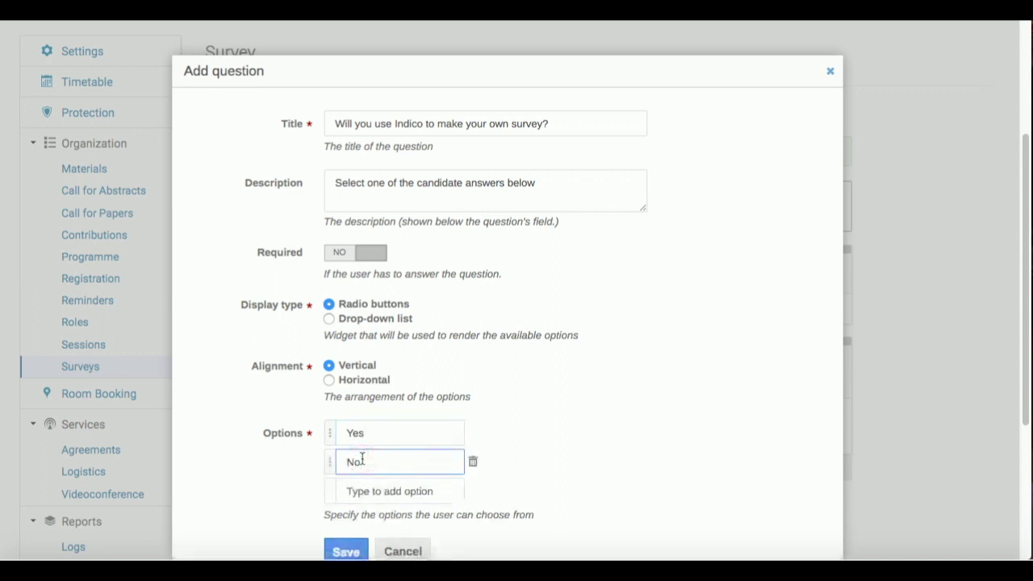
click(361, 490)
text(Maybe)
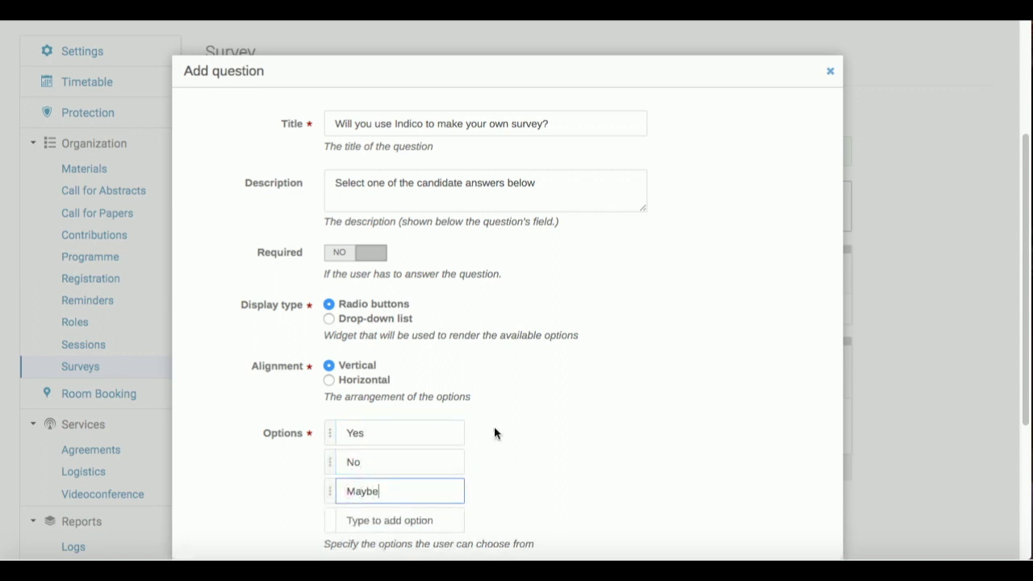
scroll(494, 426, down, 2)
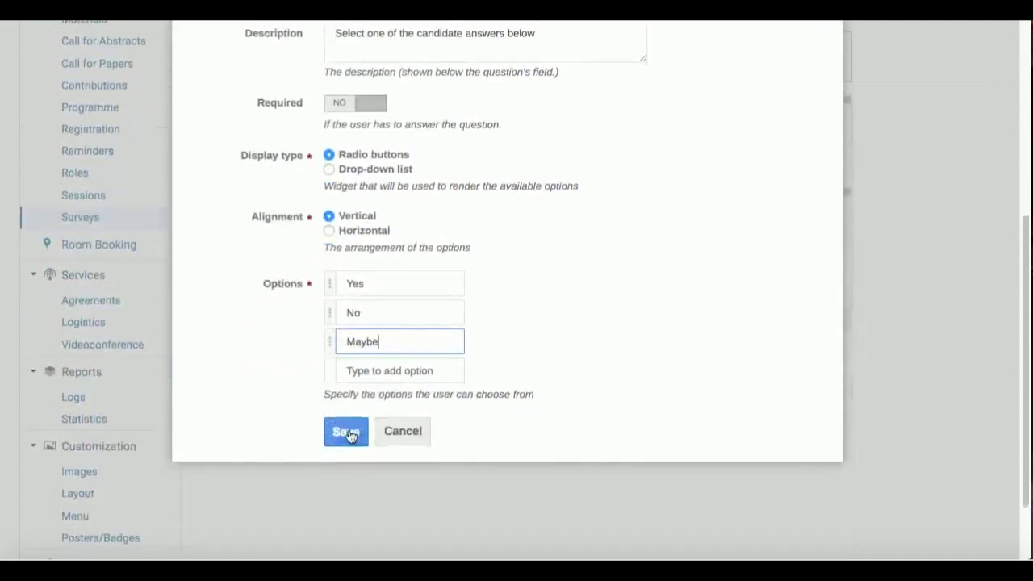
click(348, 432)
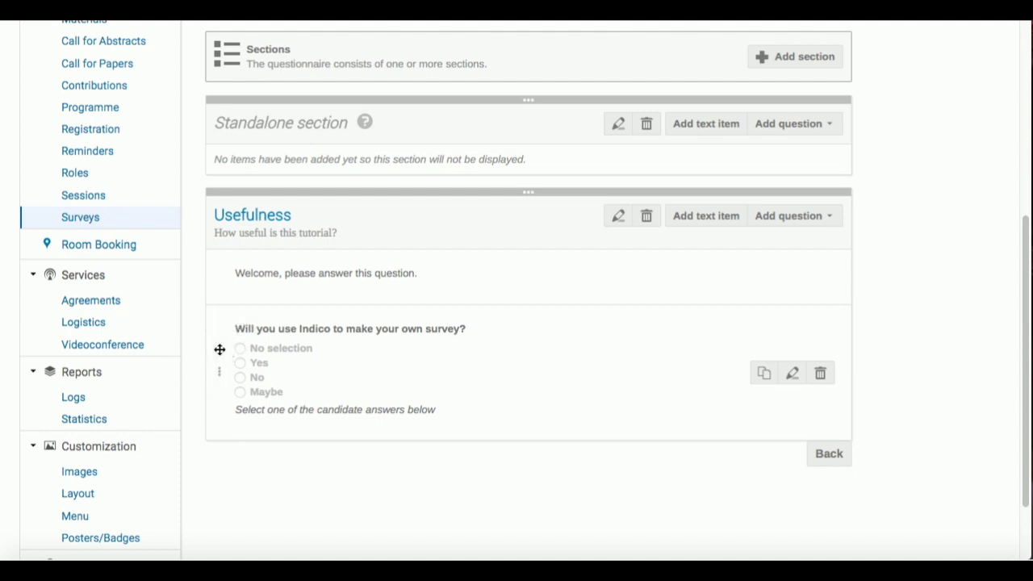
mouse_move(220, 348)
mouse_down()
mouse_move(221, 293)
mouse_move(221, 428)
mouse_move(219, 351)
mouse_up()
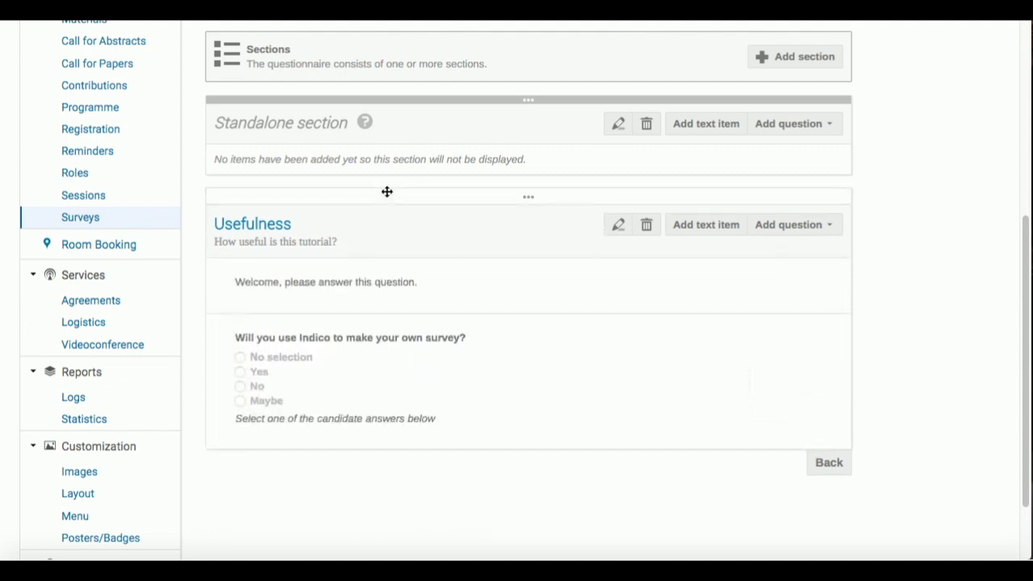
drag(387, 196, 376, 309)
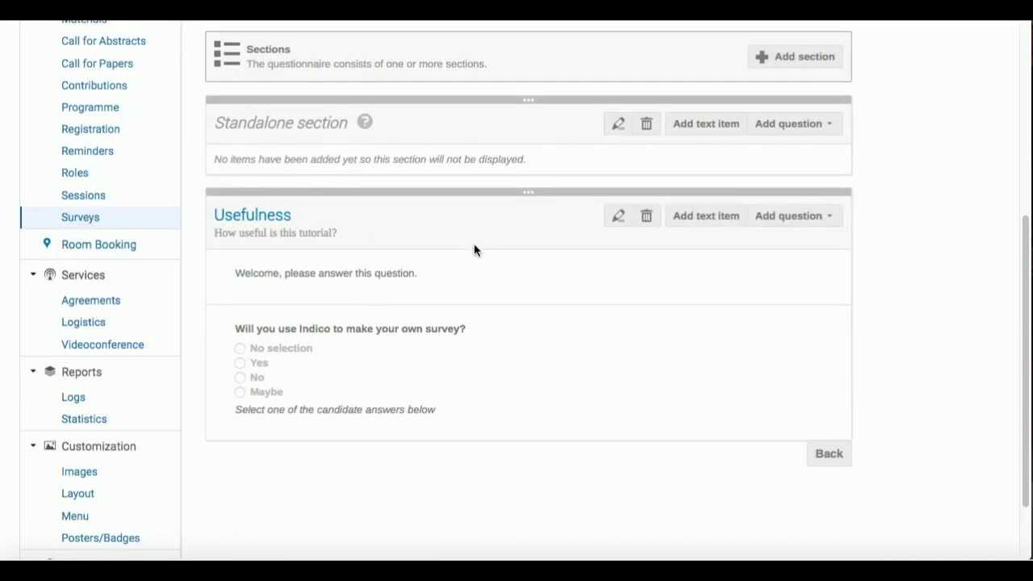
scroll(875, 156, up, 3)
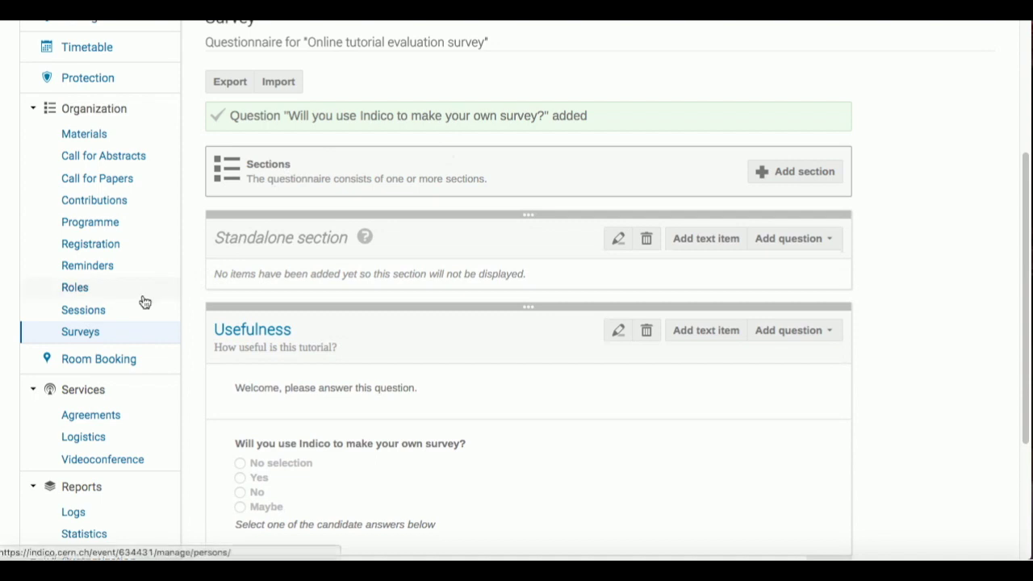
- Go to Surveys and open management for the Online tutorial evaluation survey
click(80, 331)
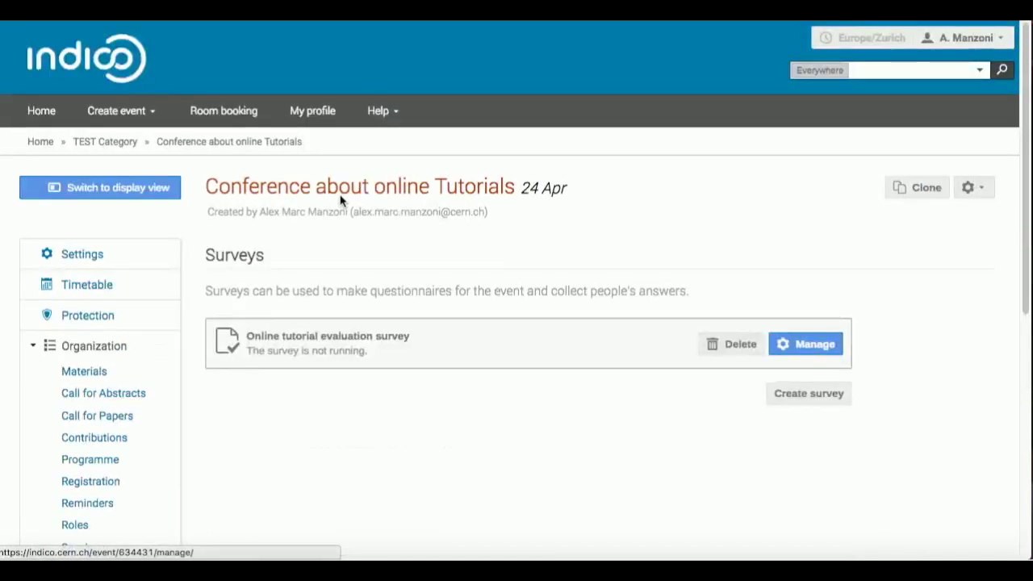
click(793, 346)
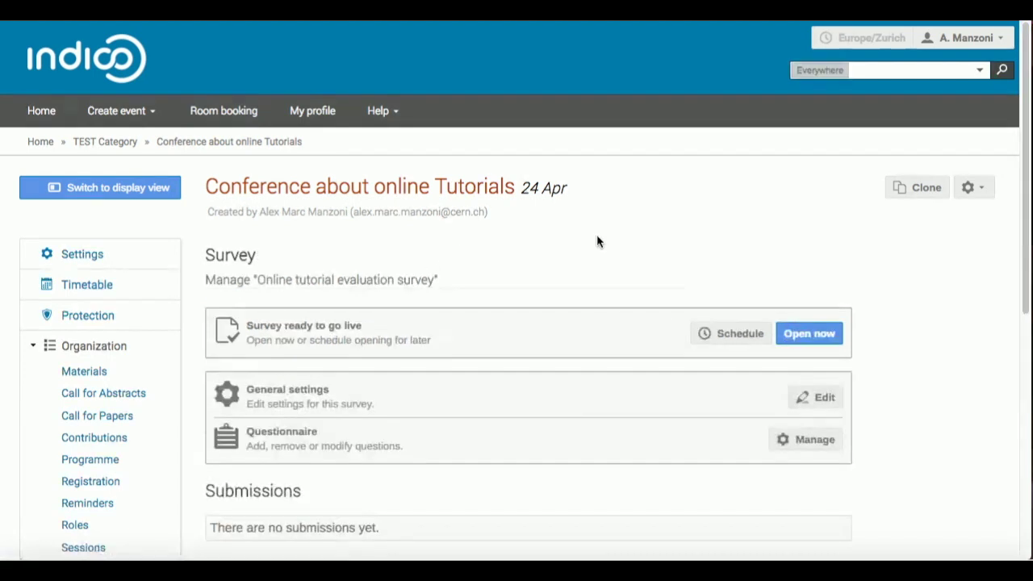
scroll(615, 241, down, 1)
scroll(615, 238, down, 2)
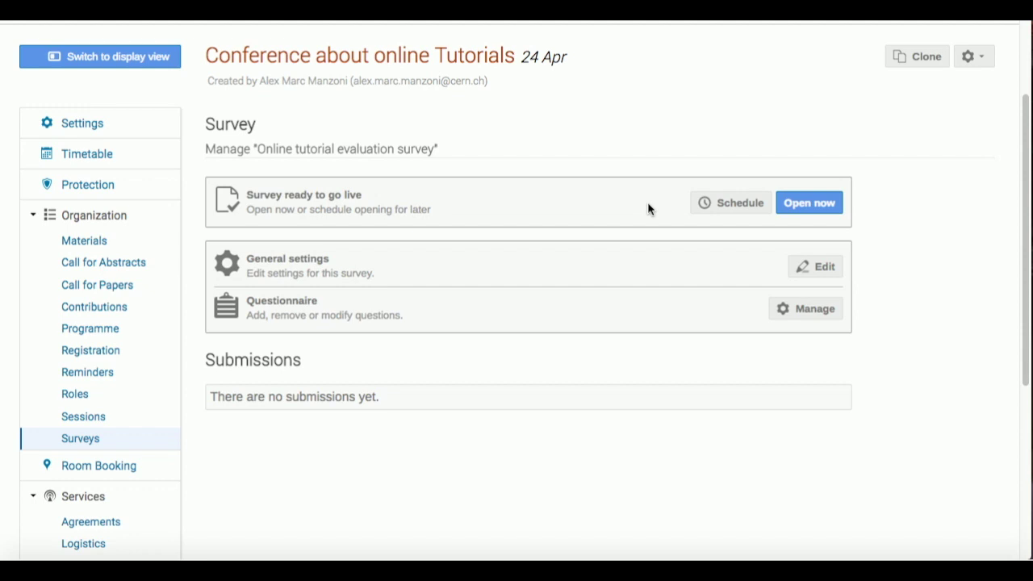
- Schedule the survey from 25 April 2017 to 30 April 2017
click(719, 204)
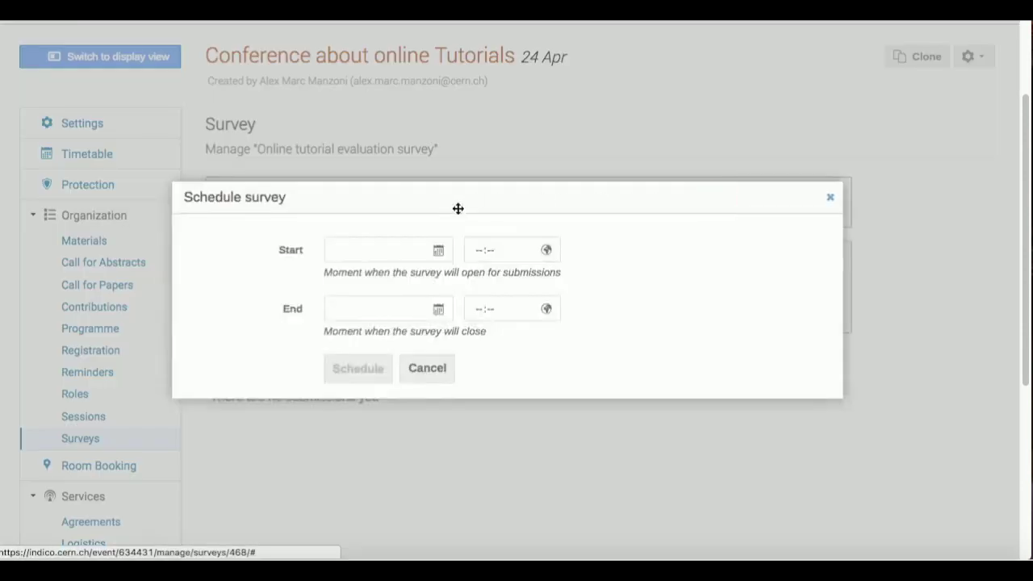
click(438, 251)
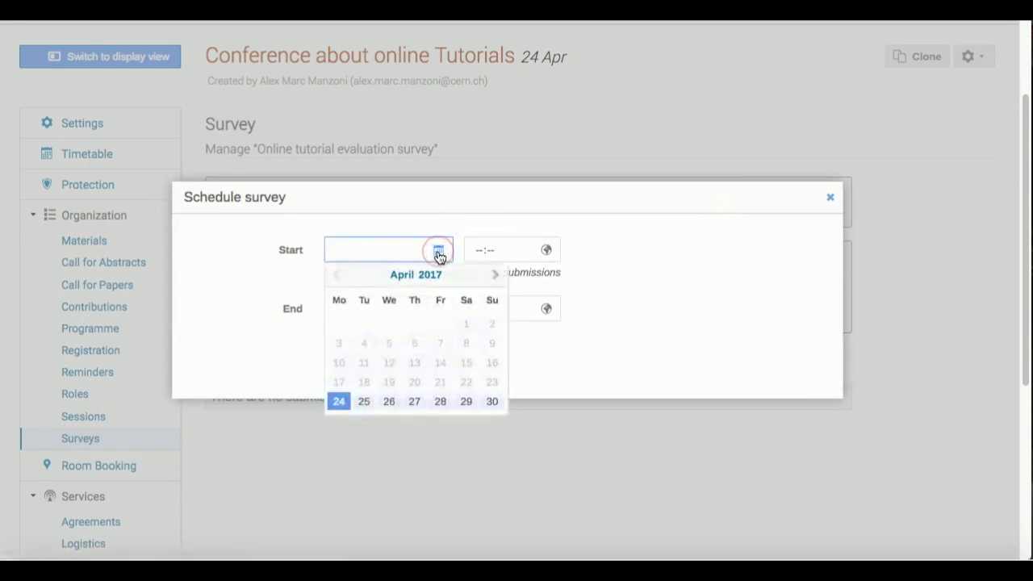
click(364, 403)
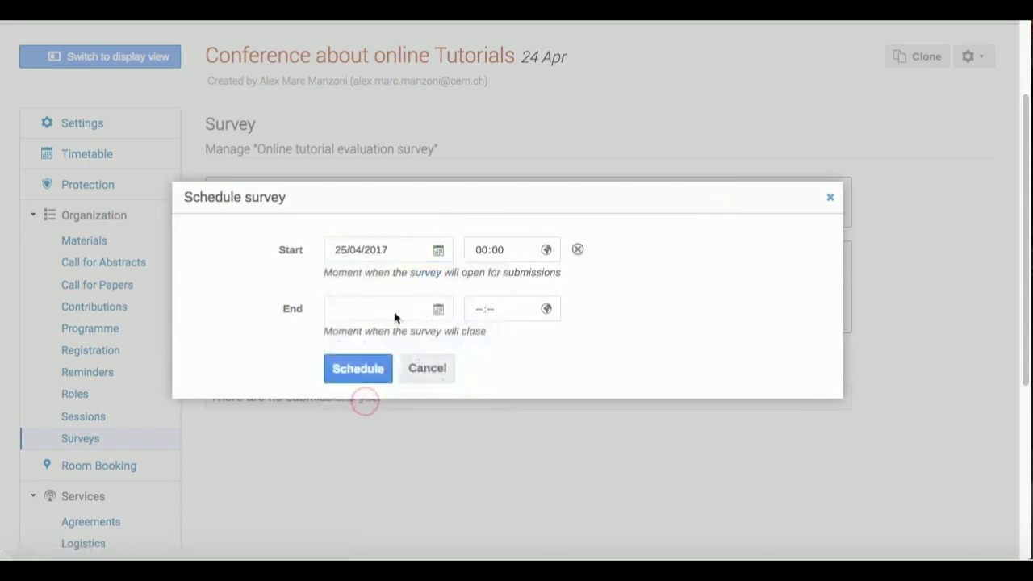
click(436, 309)
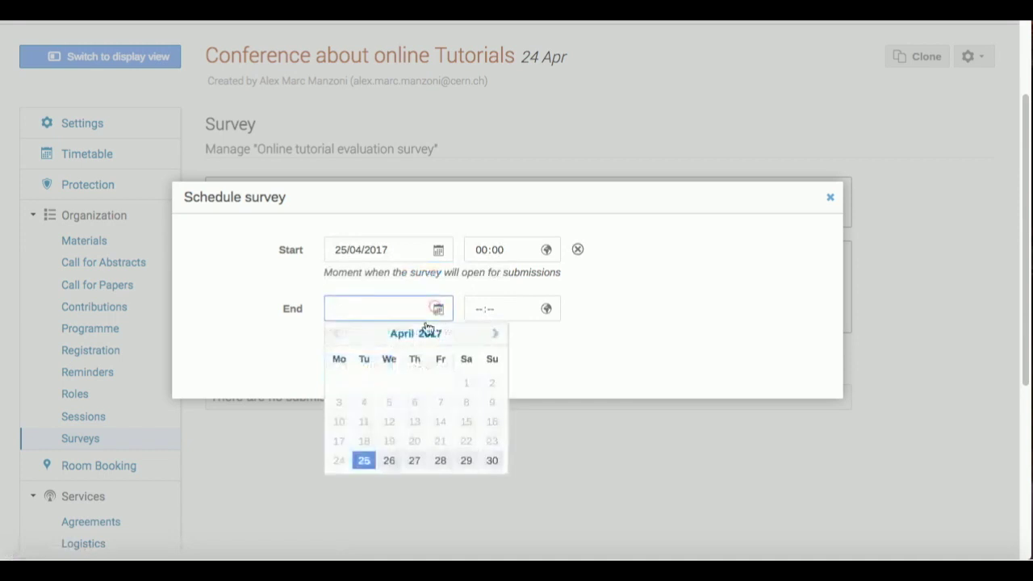
click(414, 460)
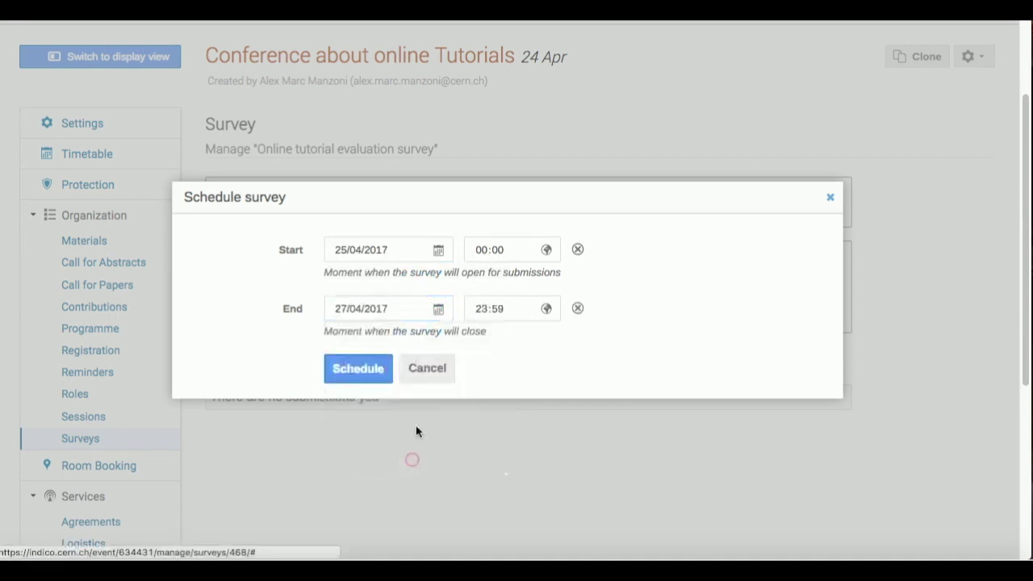
click(438, 309)
click(495, 461)
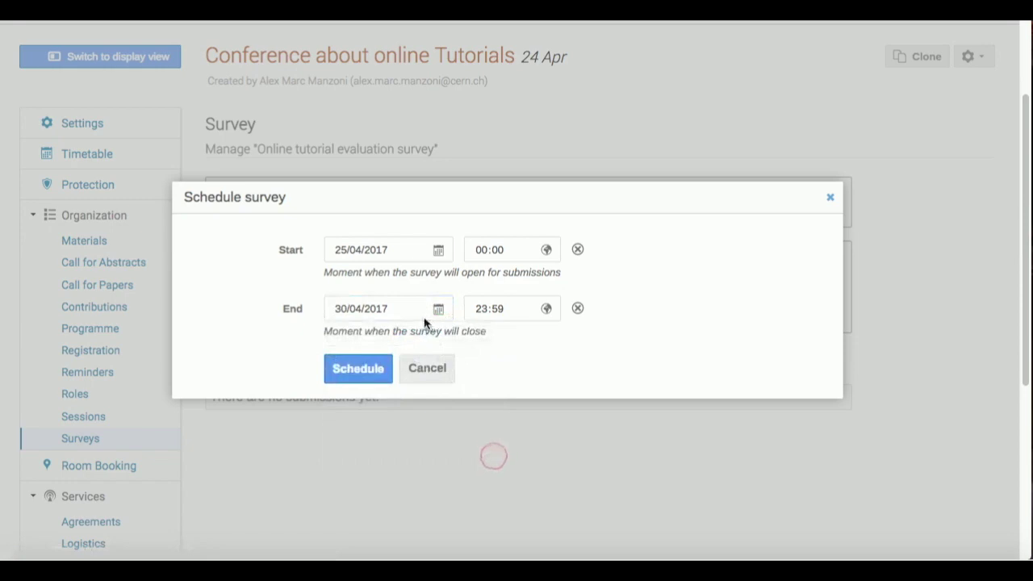
click(374, 372)
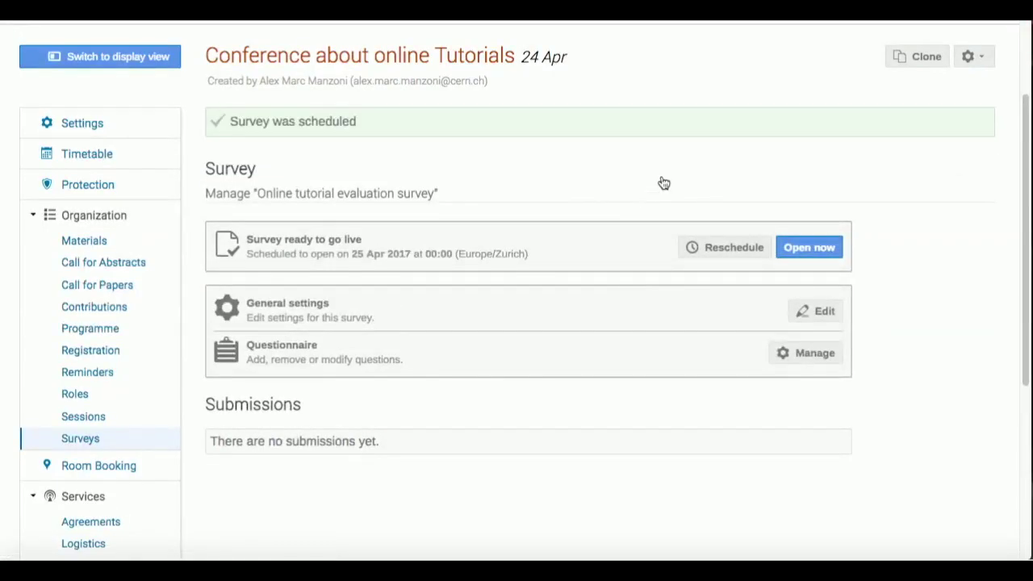
- Open the survey immediately, confirming despite e-mail notifications
click(809, 248)
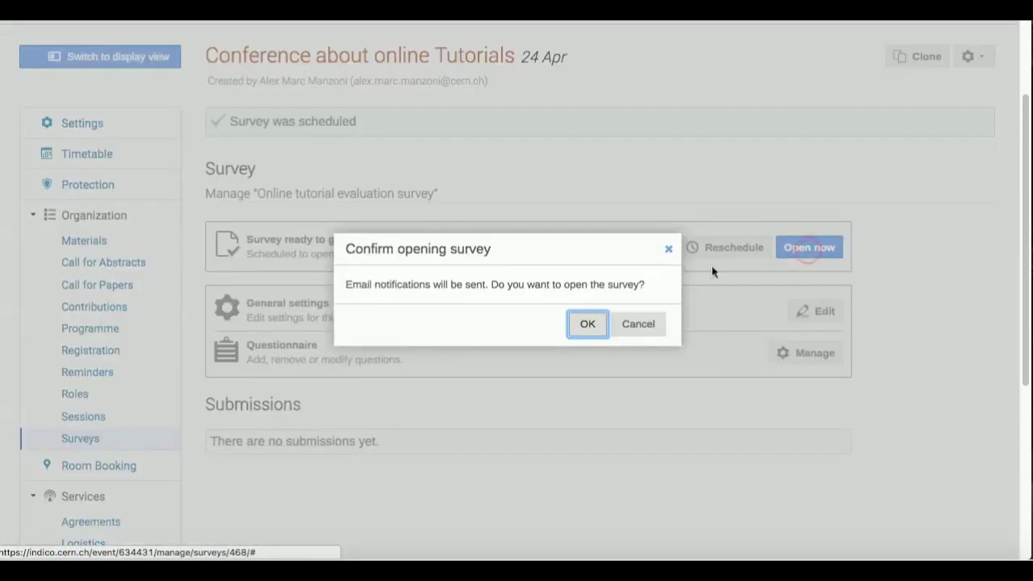
click(587, 323)
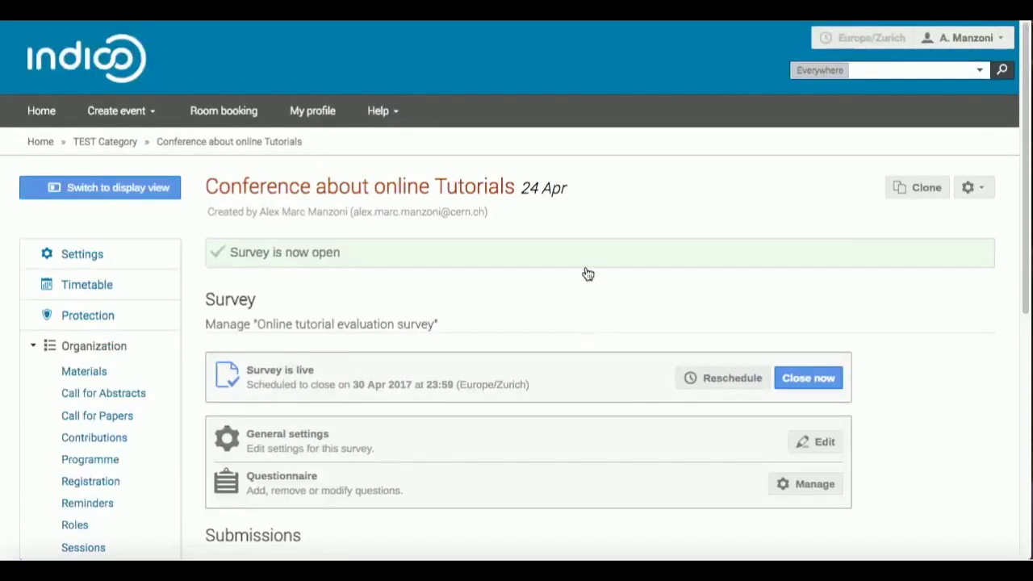
scroll(585, 288, down, 2)
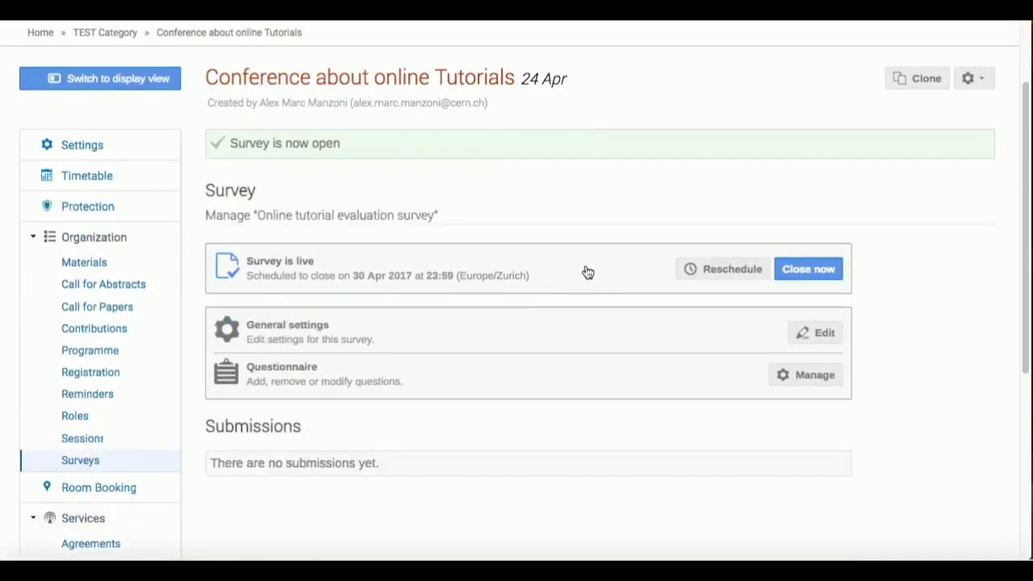
- Open the survey form from the public event page to review the welcome text and Yes/No/Maybe question
click(134, 85)
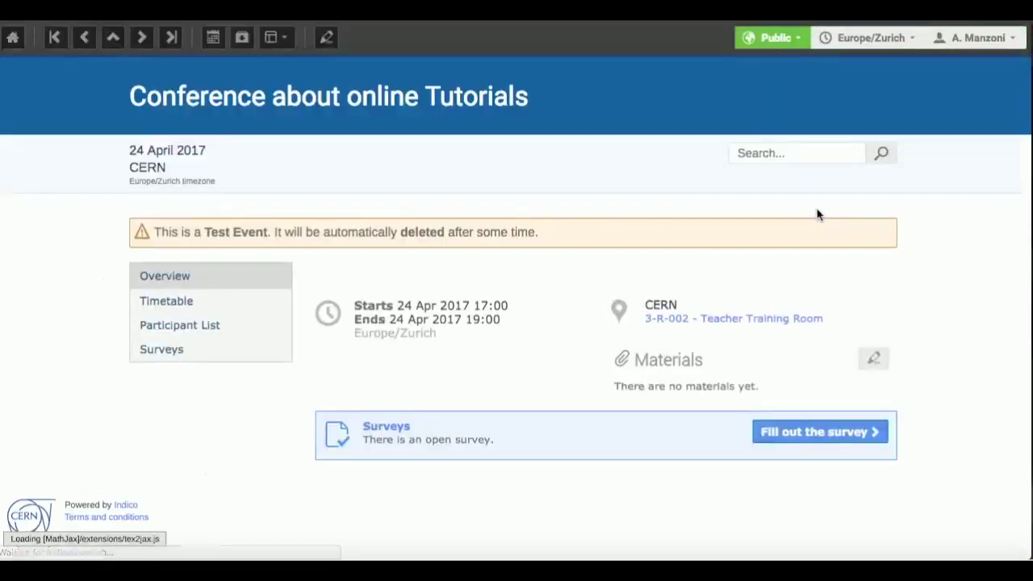
click(823, 434)
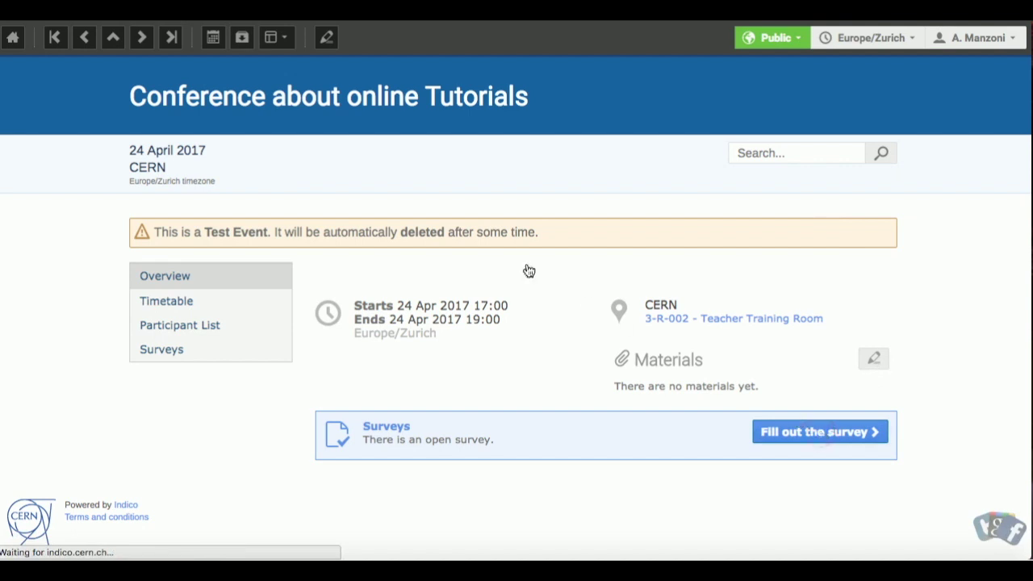
scroll(517, 266, down, 2)
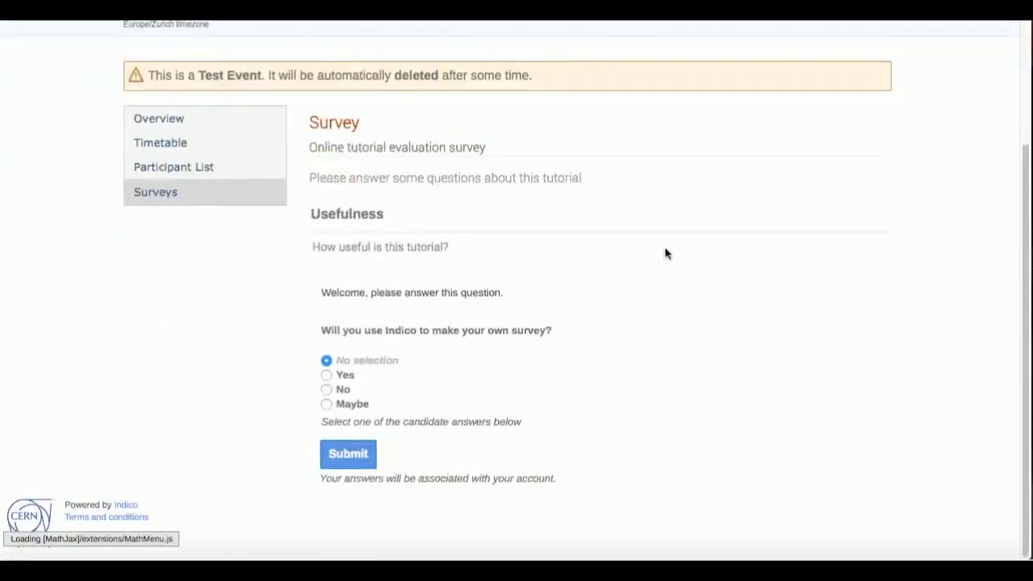